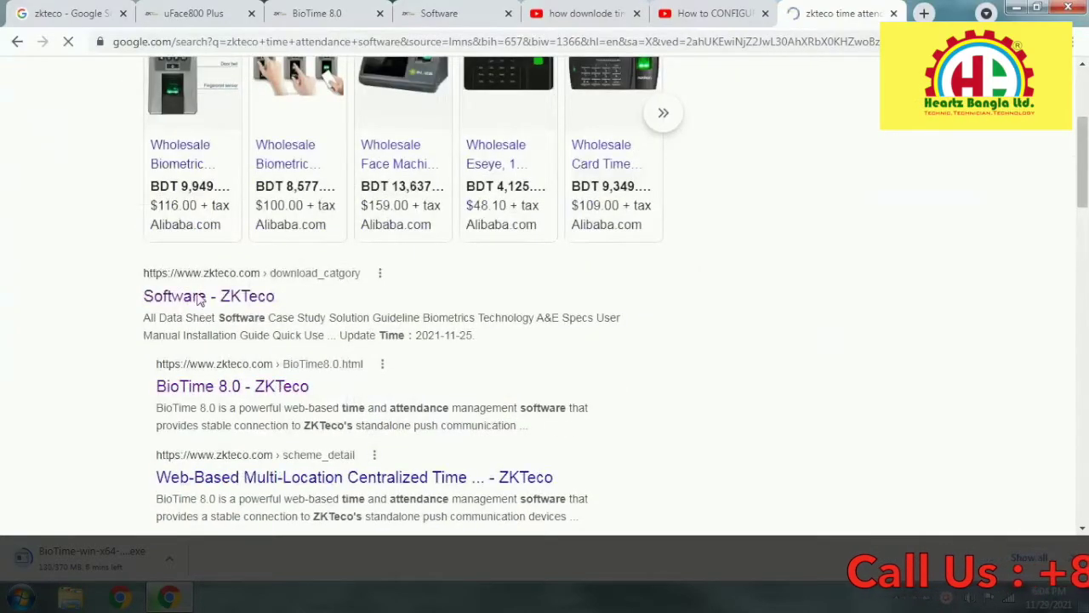
Step: Open the 'Software - ZKTeco' result from the Google search results
click(199, 297)
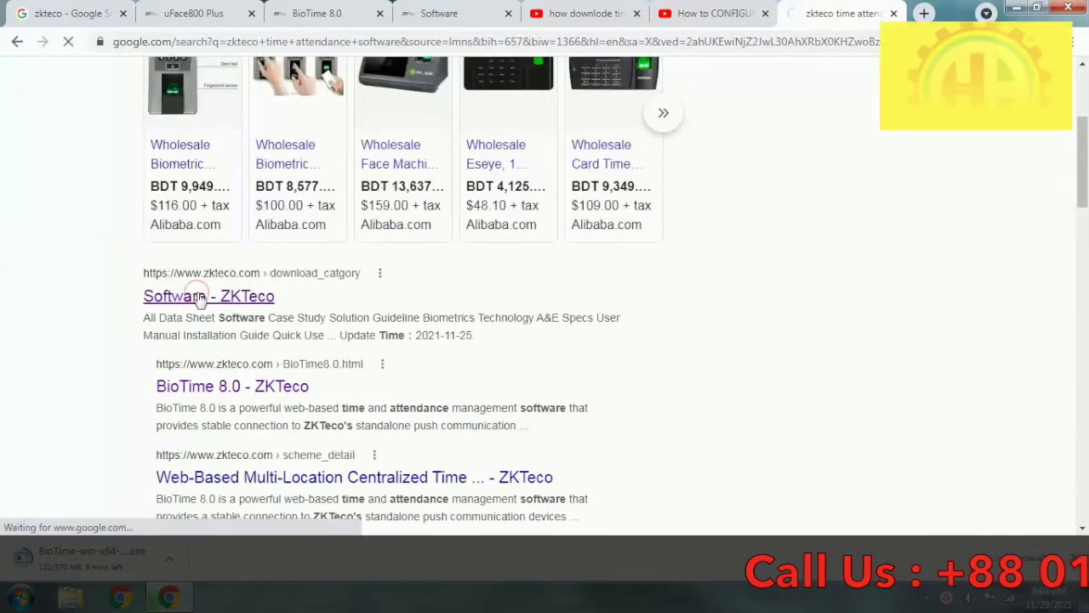
mouse_move(846, 189)
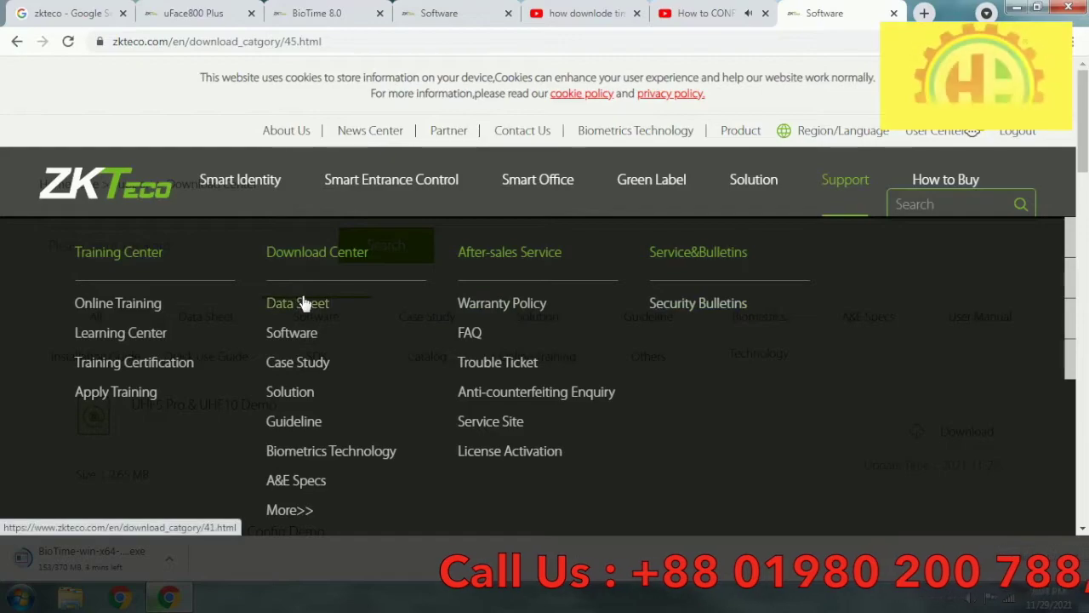
Step: From Support > Software, download ZKTime.Net 3.3.1.3 (95.35 MB zip), then refresh the desktop
click(296, 338)
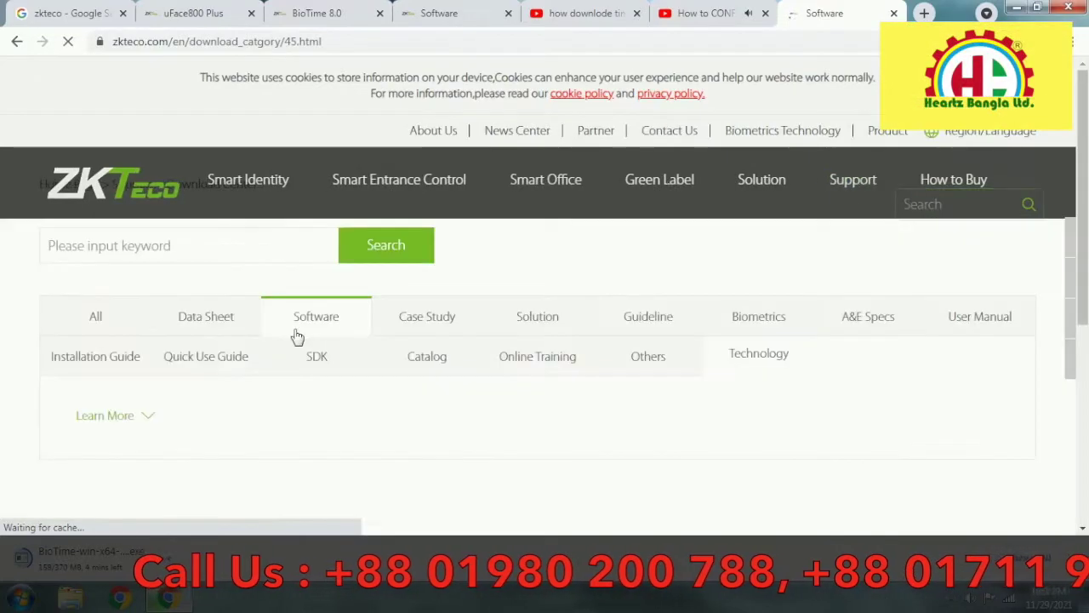
scroll(462, 416, down, 4)
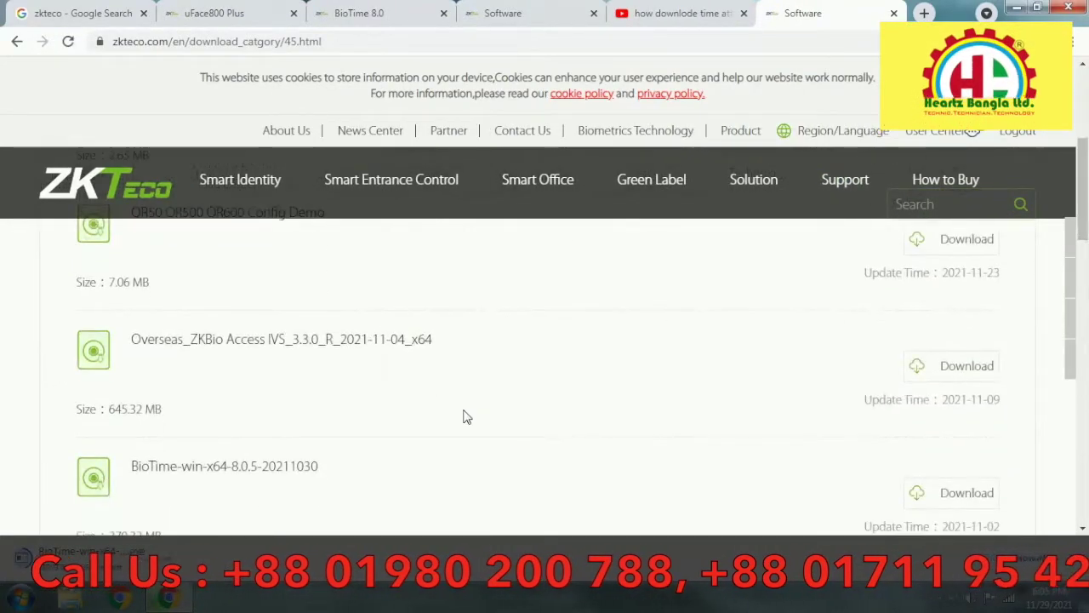
scroll(467, 416, down, 1)
scroll(466, 416, down, 3)
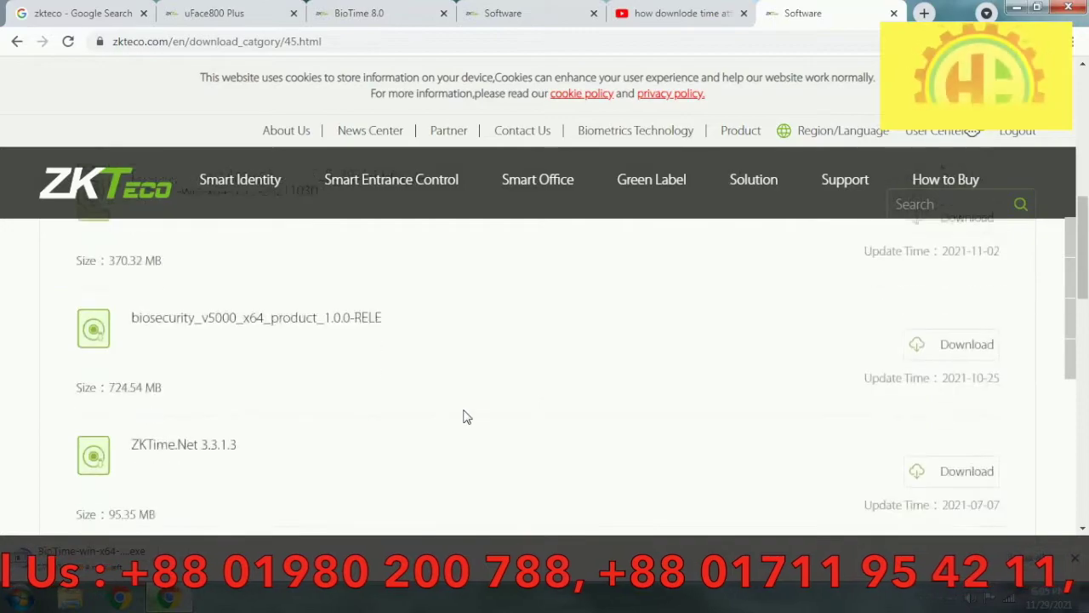
scroll(466, 417, down, 1)
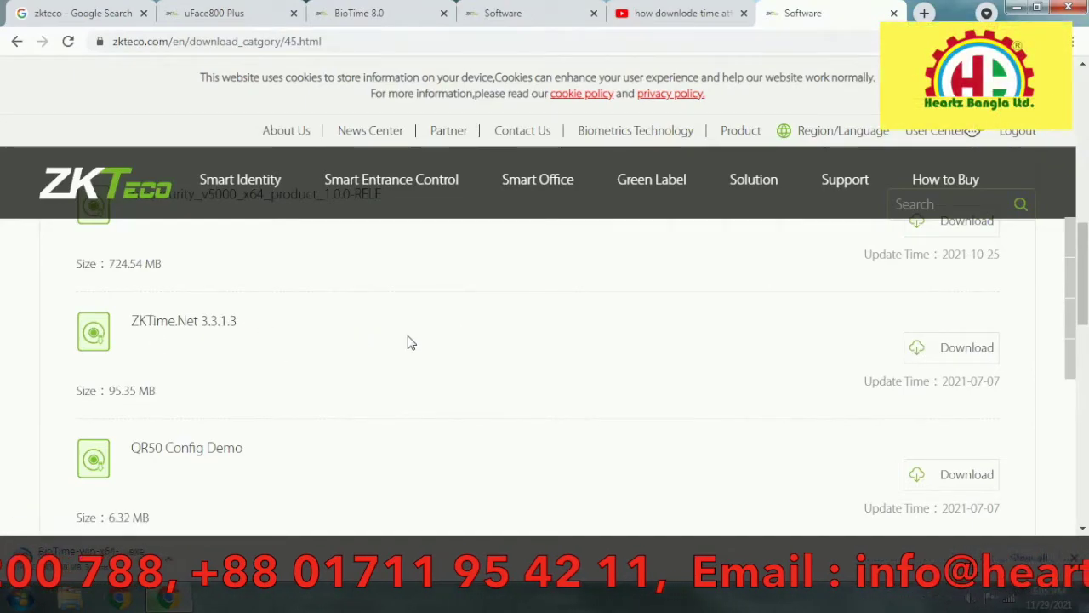
click(943, 357)
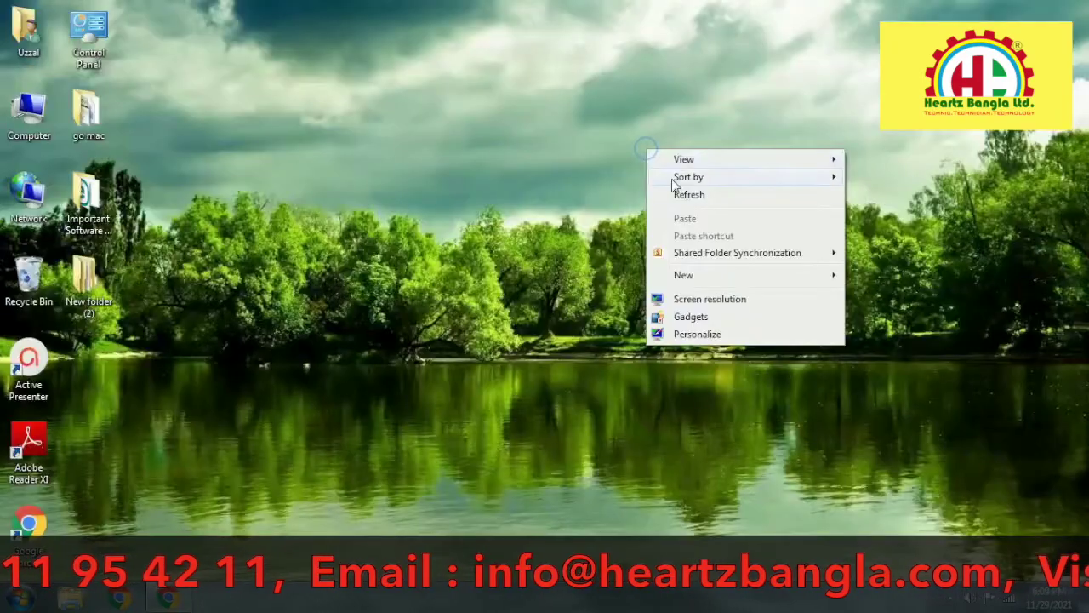
click(677, 193)
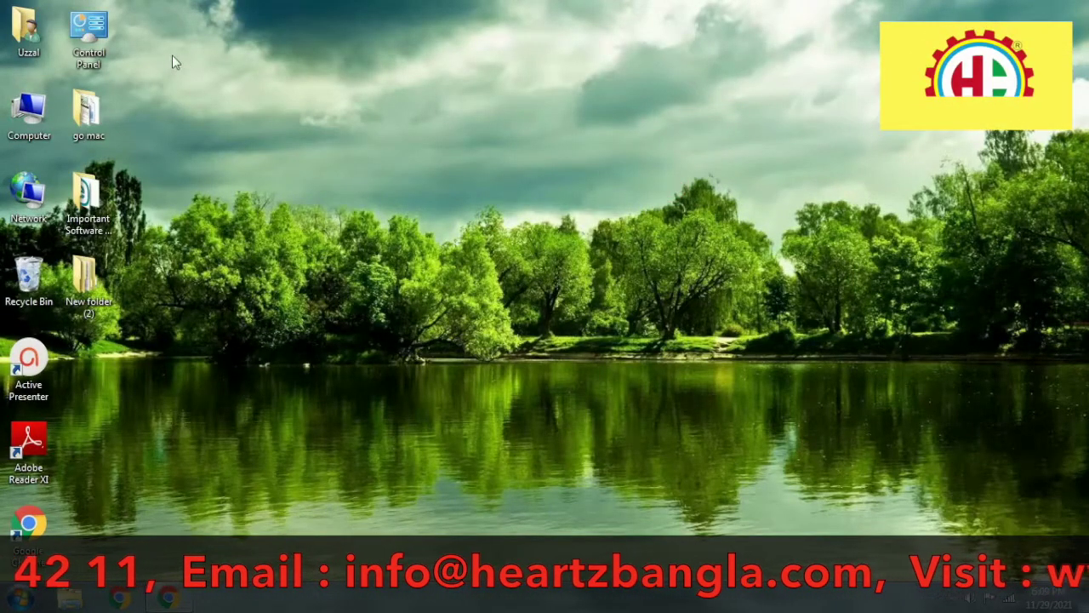
Step: Open ZKTime.Net+3.3.1.3.zip from the Downloads folder via Computer
double_click(36, 116)
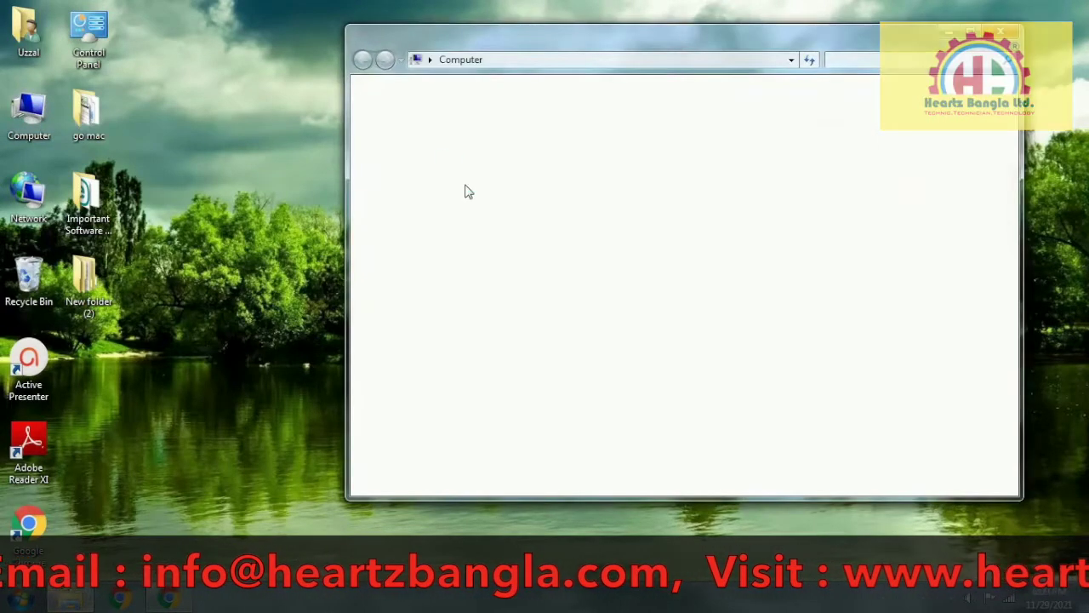
click(425, 150)
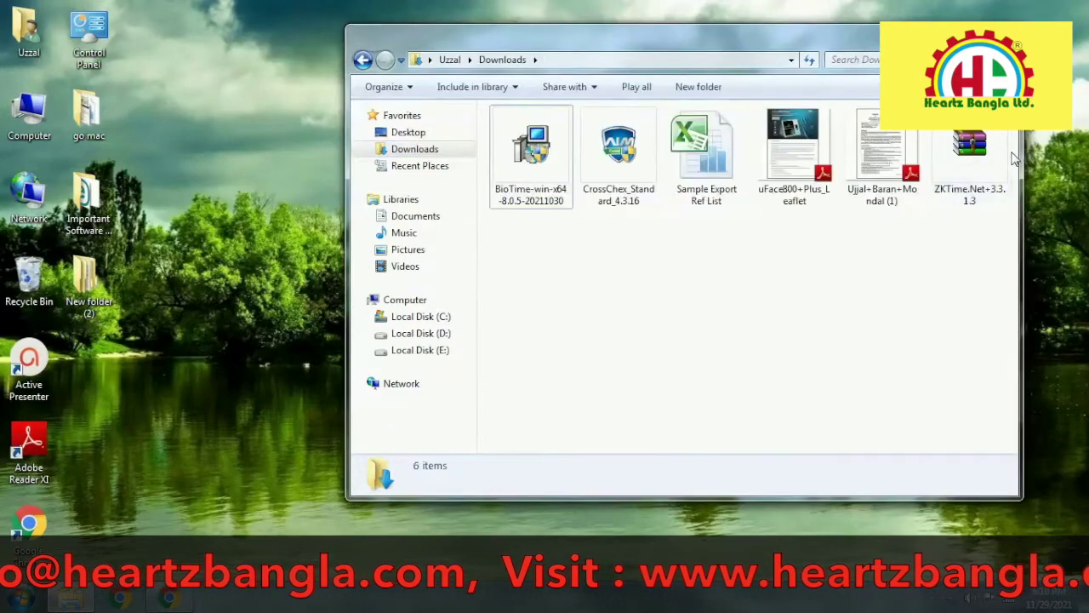
double_click(1000, 167)
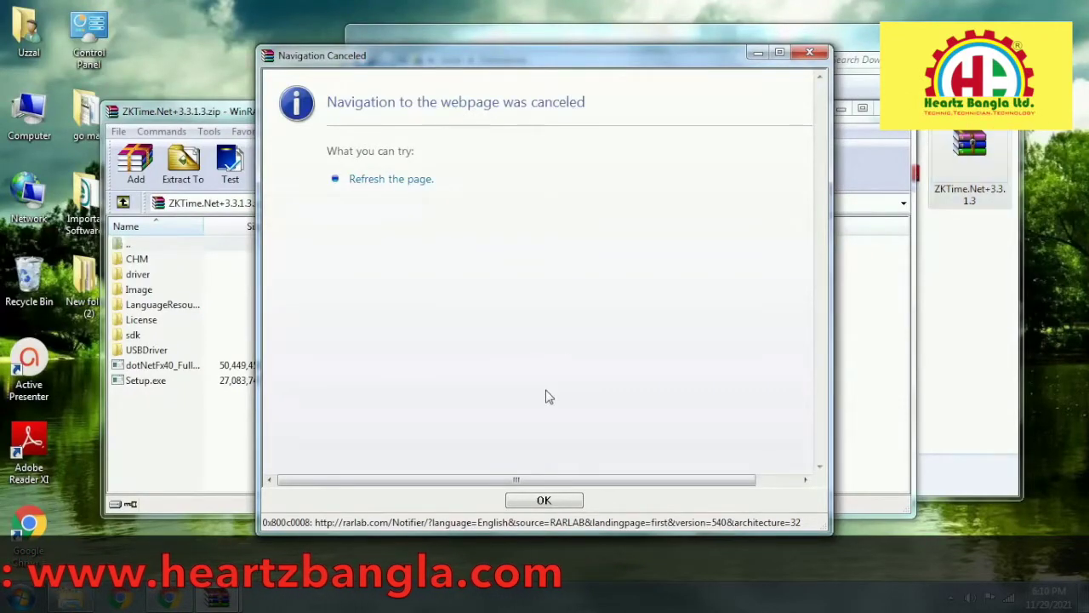
Step: Dismiss the notice, run Setup.exe from the archive, and confirm English as setup language
click(810, 53)
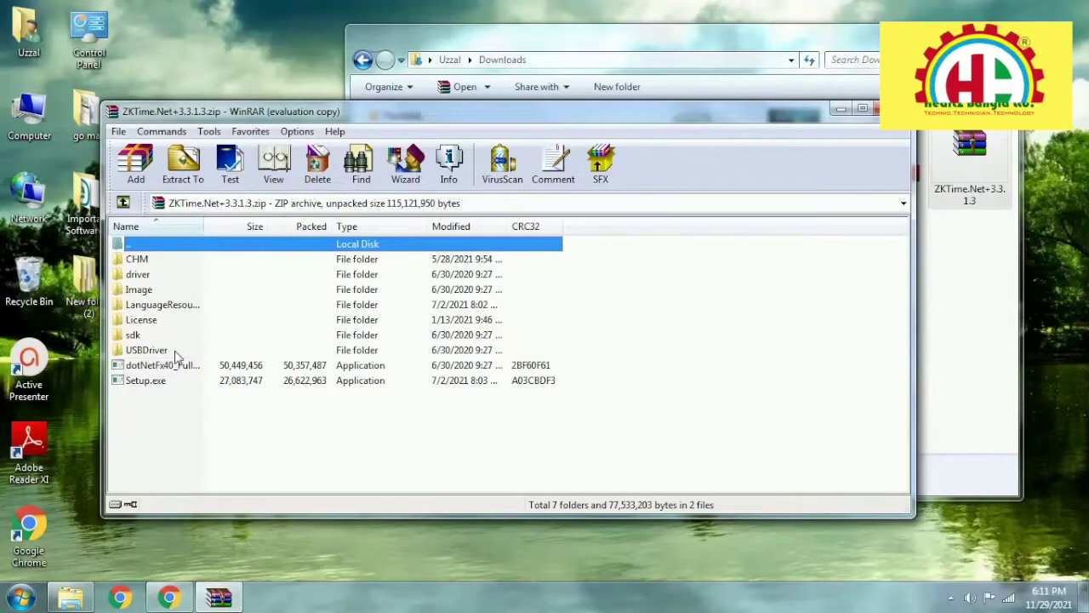
double_click(170, 383)
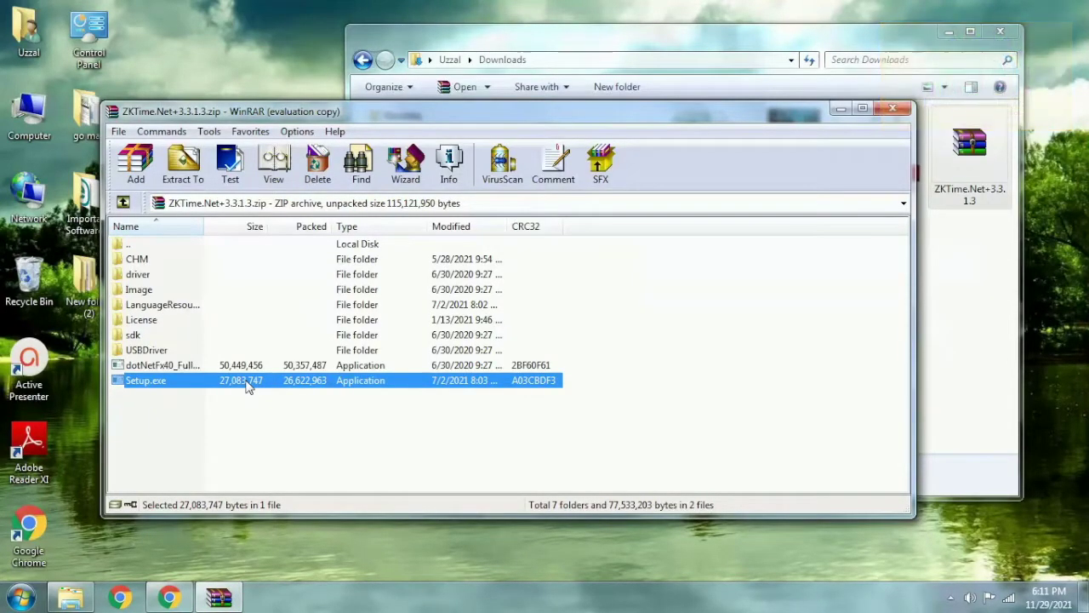
double_click(247, 383)
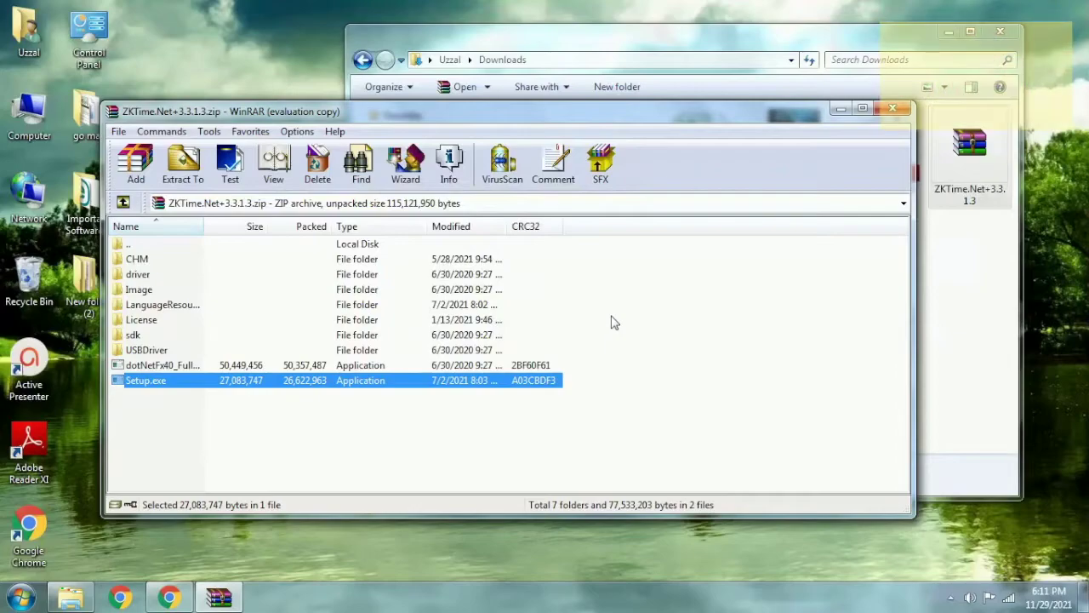
click(541, 340)
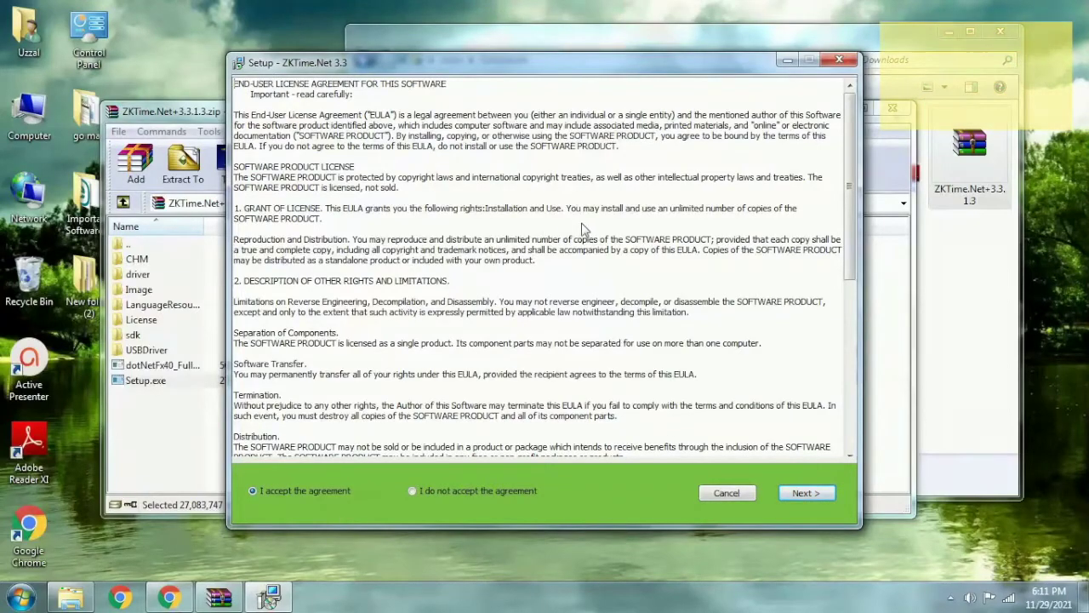
Step: Accept the license, keep default folder, components and Start Menu folder, install, then finish
scroll(583, 229, down, 4)
scroll(584, 230, down, 6)
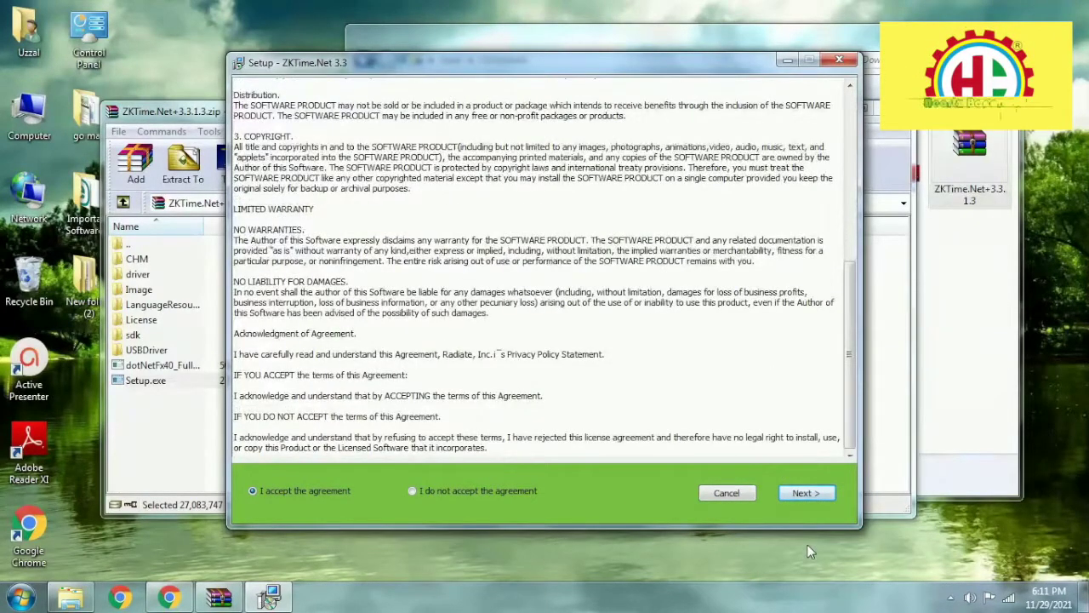
click(795, 493)
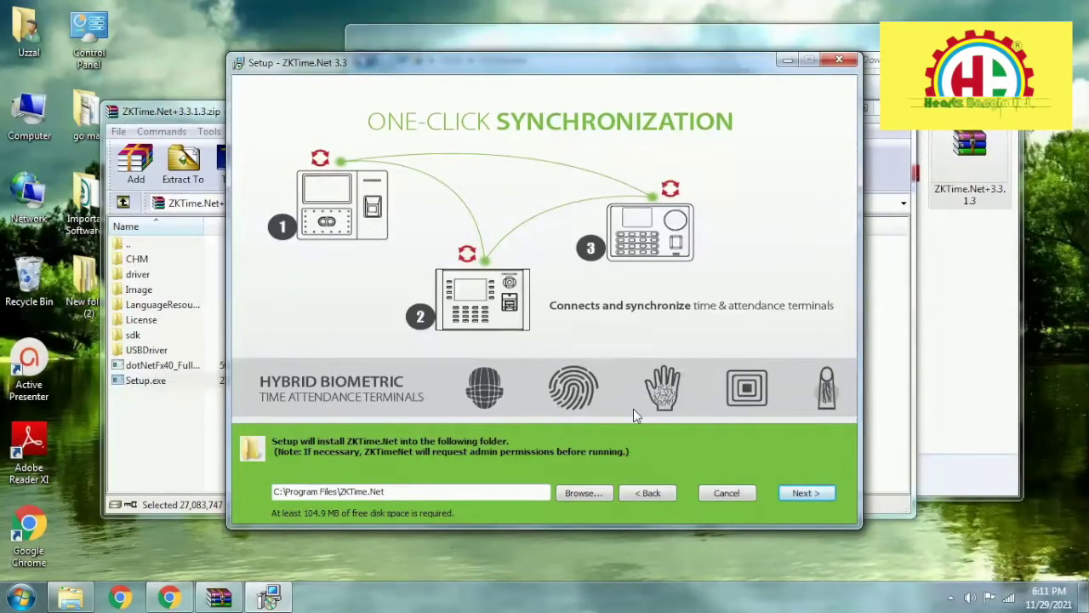
click(808, 493)
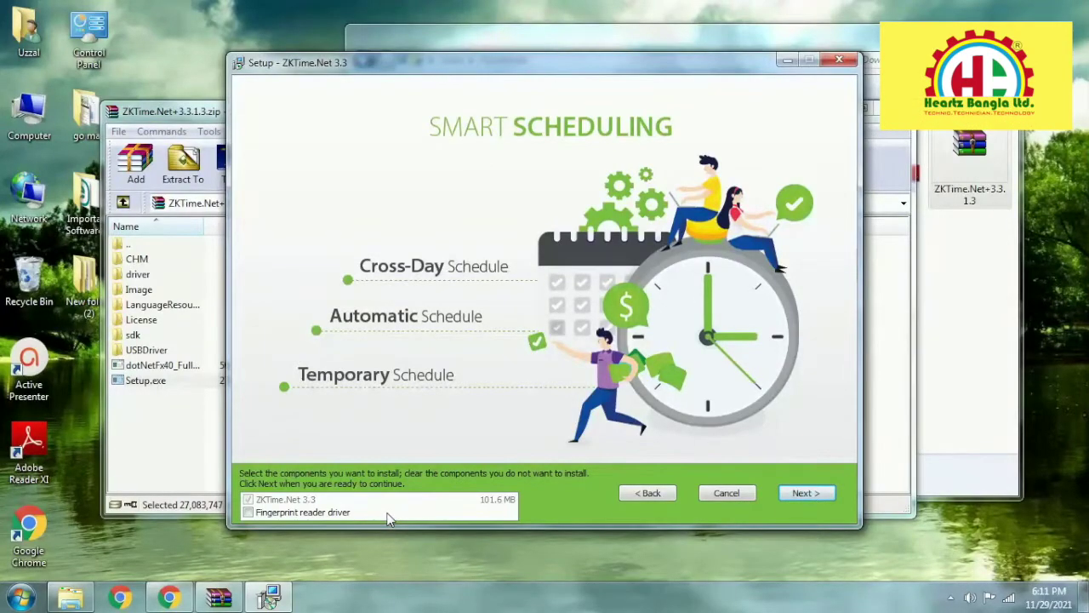
click(802, 494)
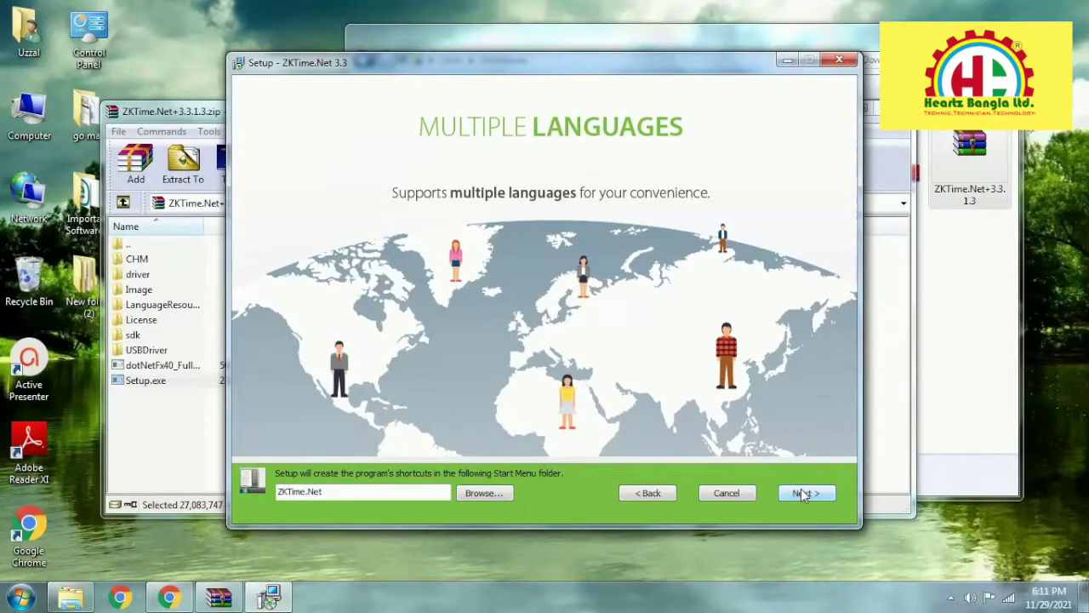
click(801, 494)
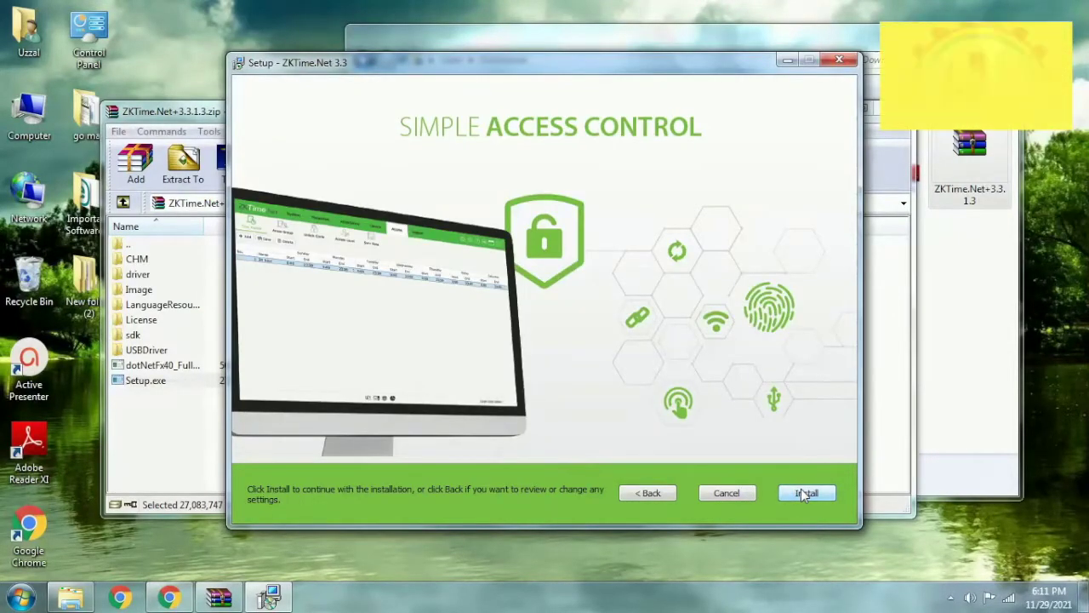
click(803, 494)
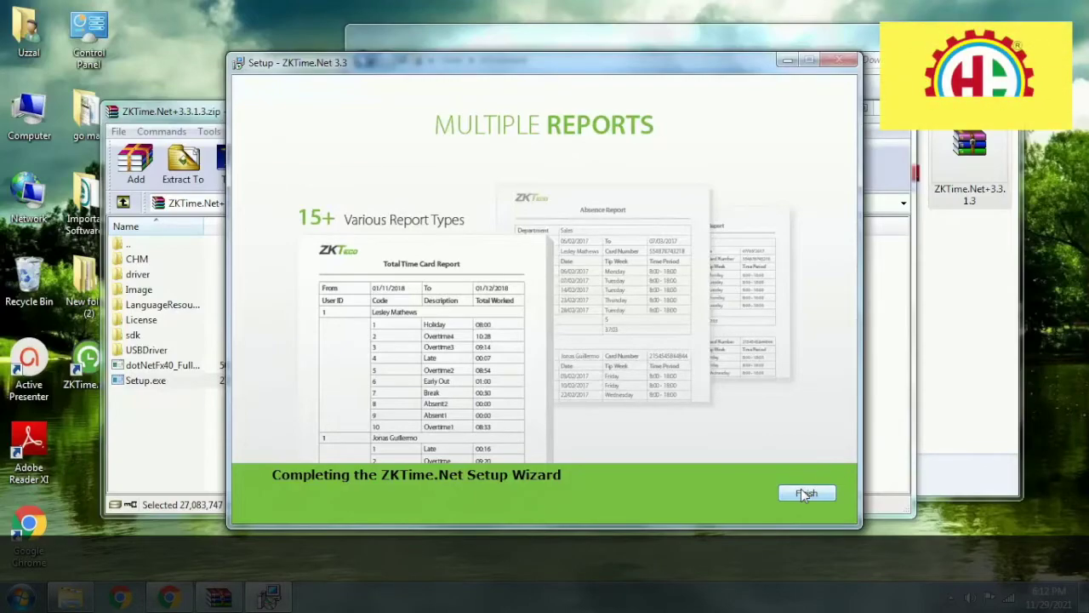
click(806, 494)
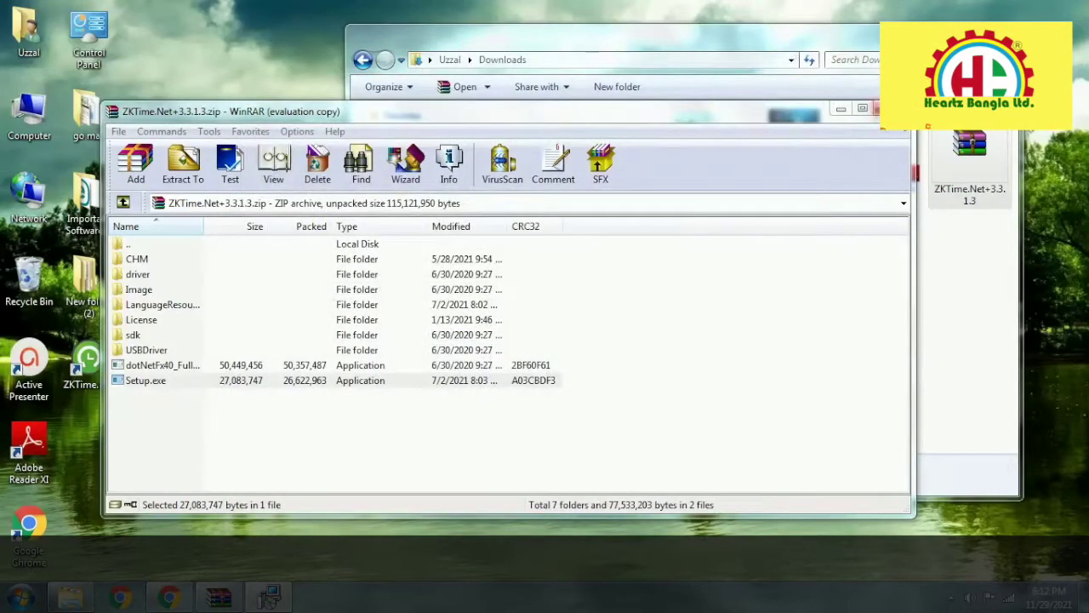
Step: Close the WinRAR and Downloads windows and start ZKTime.Net from its desktop shortcut
click(877, 109)
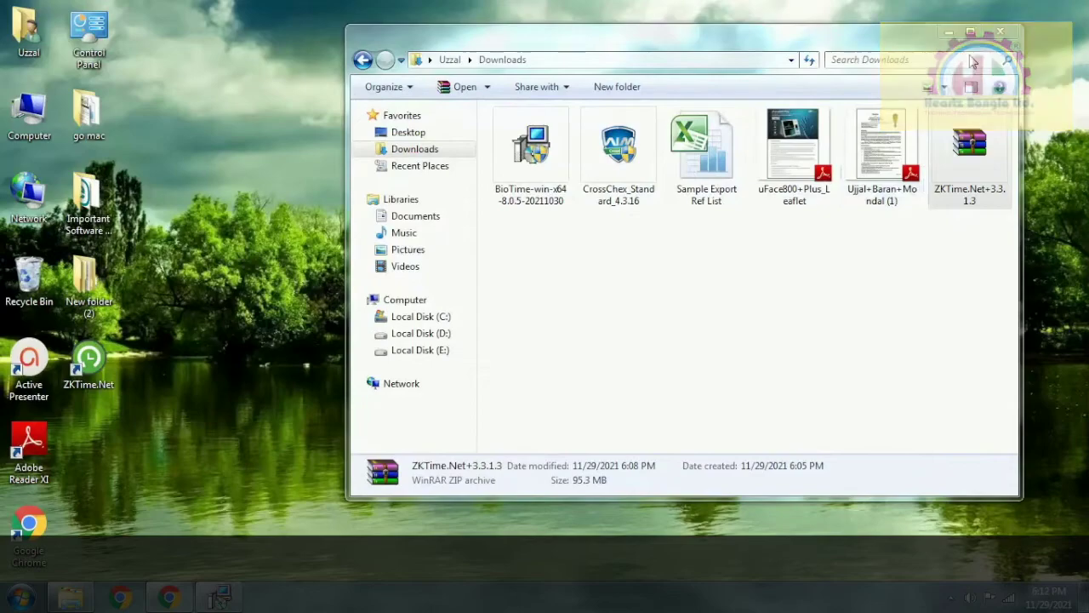
click(1064, 35)
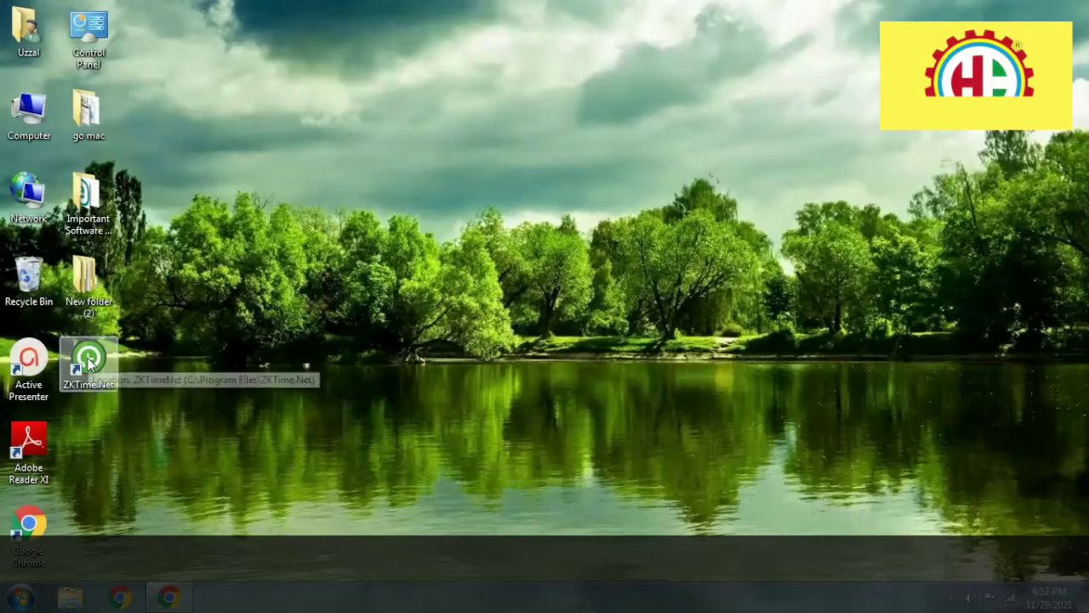
double_click(89, 362)
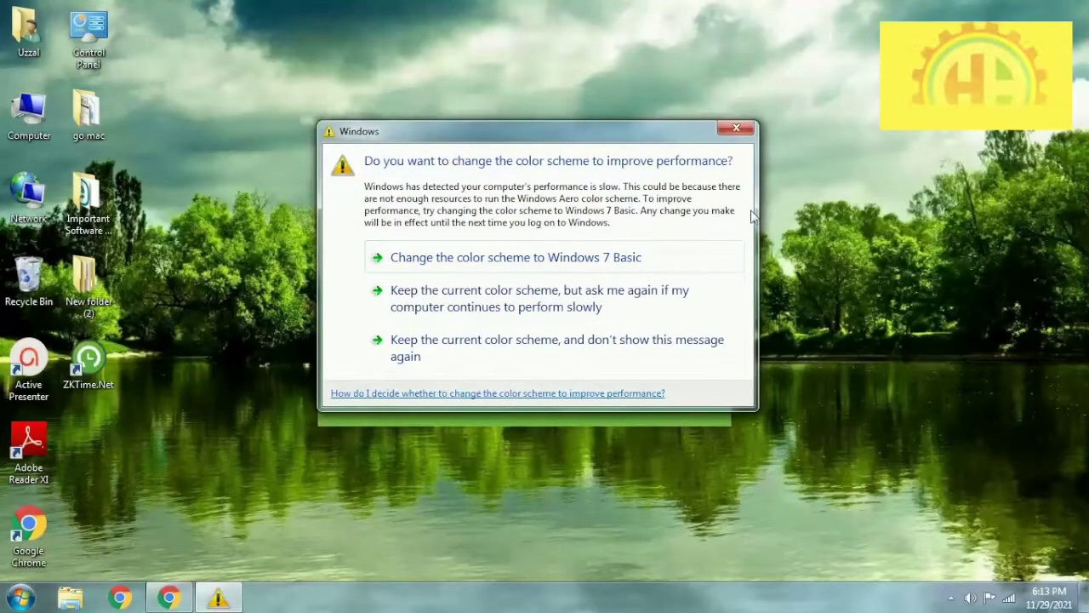
Step: Close the 'change the color scheme' performance prompt
click(736, 132)
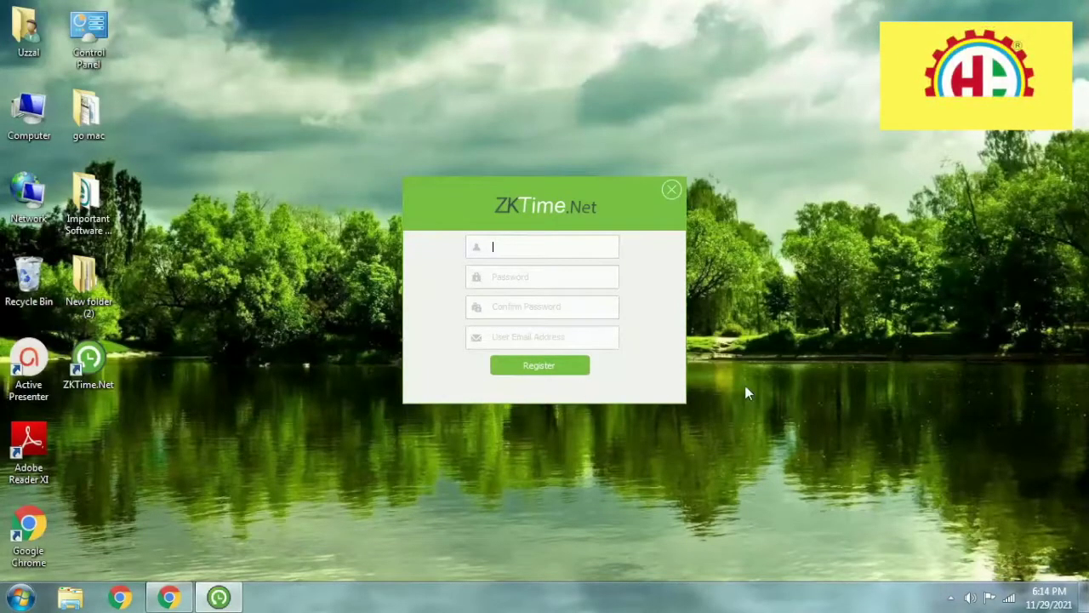
Step: Enter the user name and account password, correcting the Confirm Password field to match
click(534, 240)
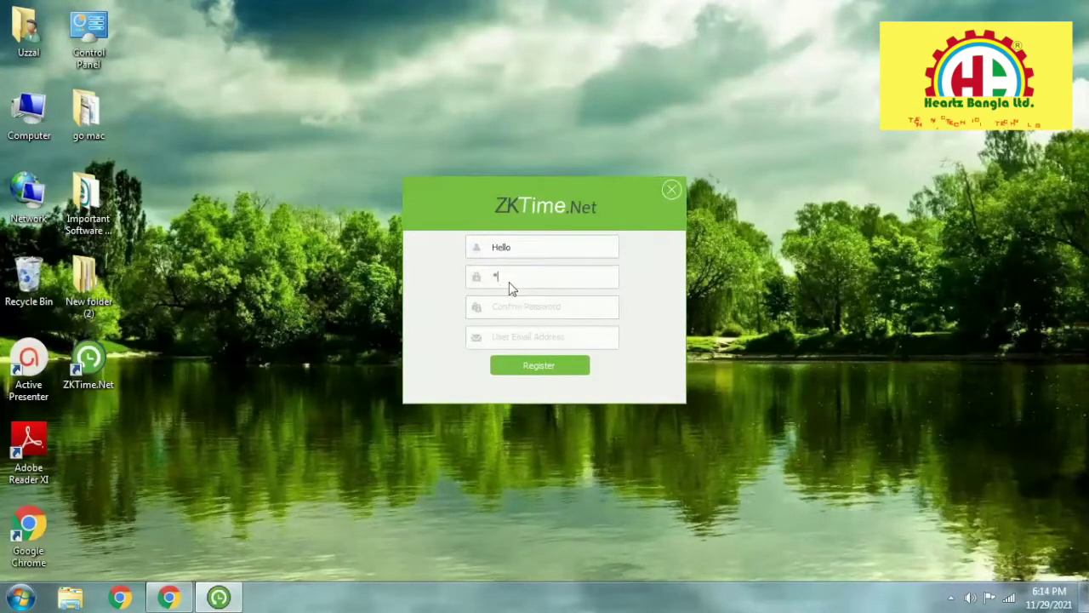
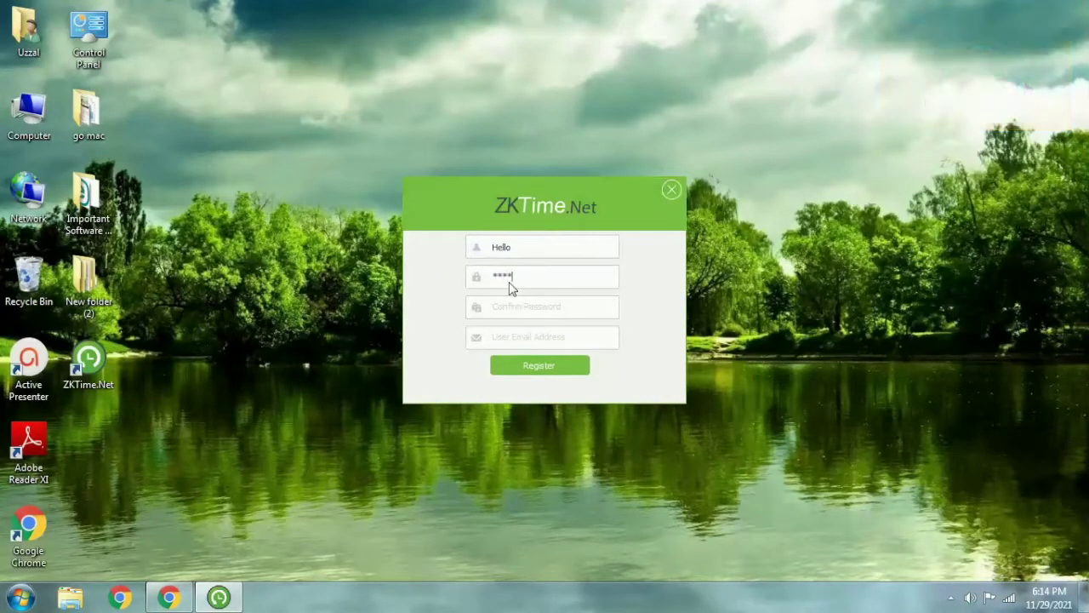
click(513, 308)
key(ctrl+v)
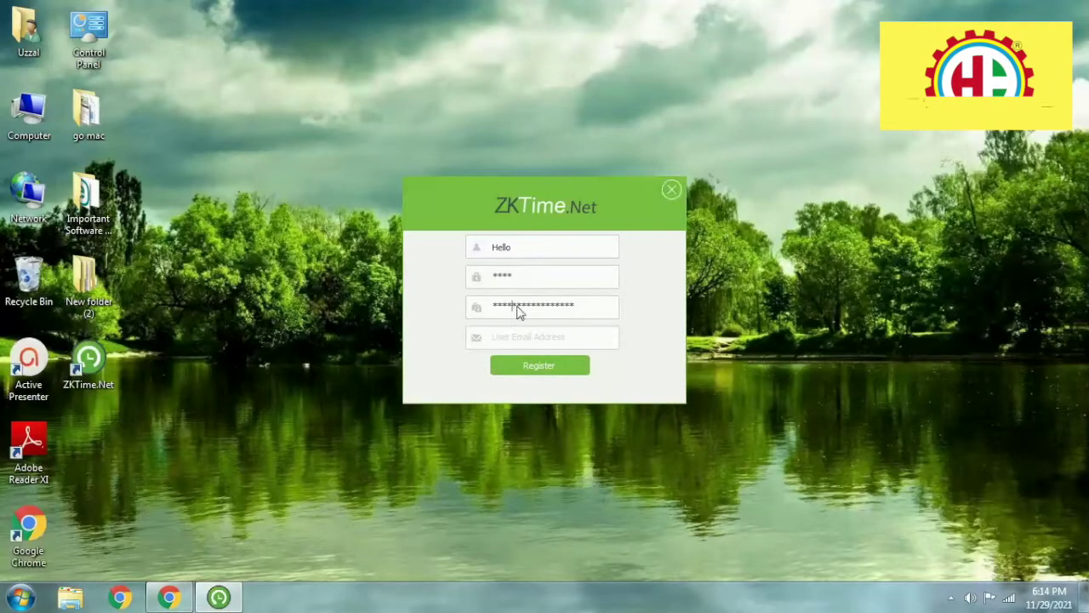
key(ctrl+a)
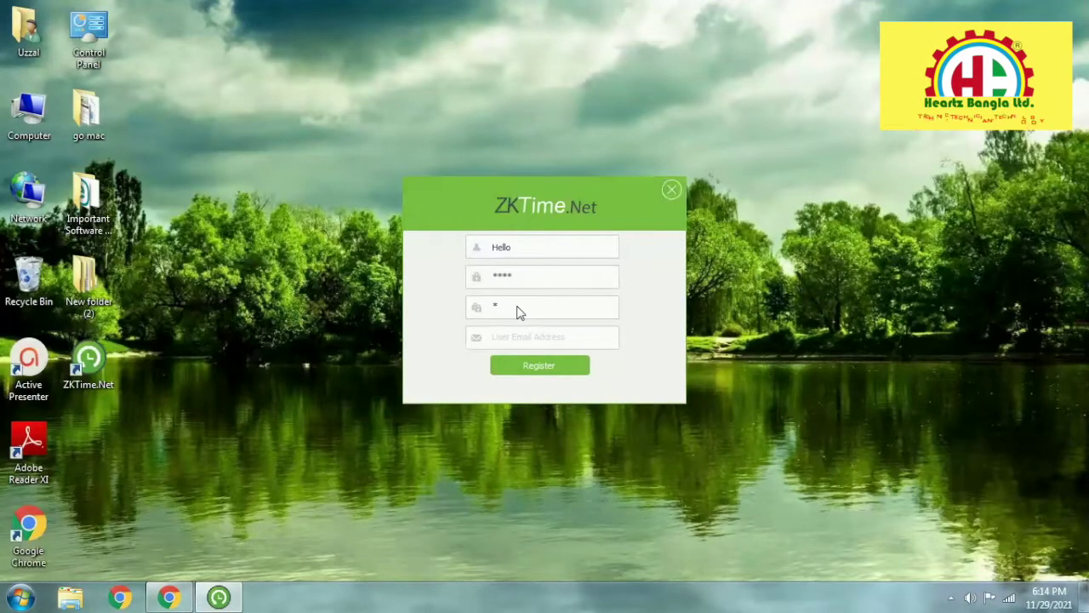
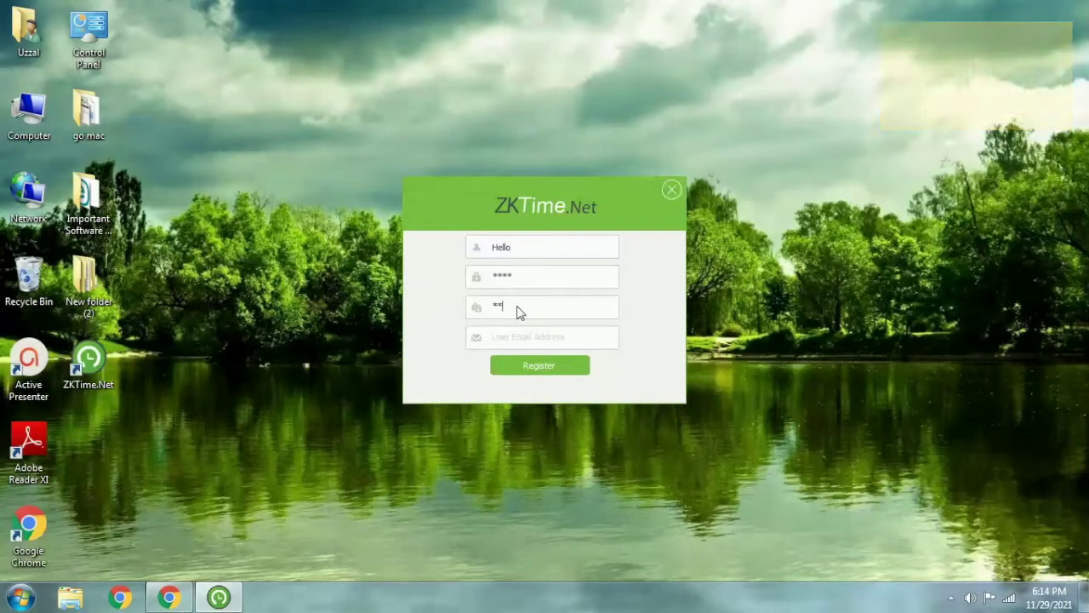
Step: Fill in the user's e-mail address, fix a typo, and submit the registration
click(546, 339)
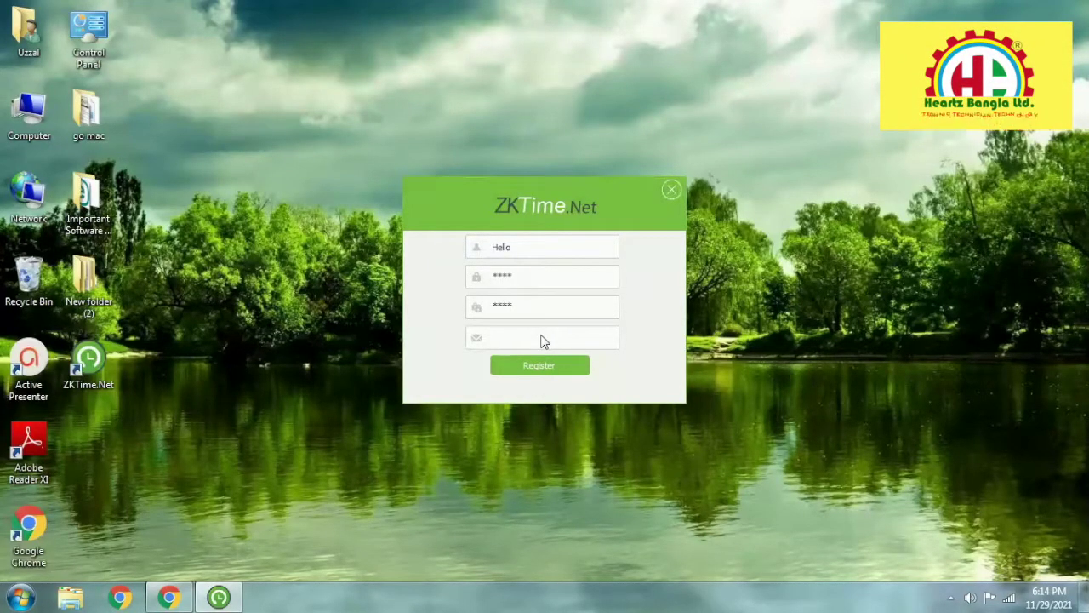
click(539, 364)
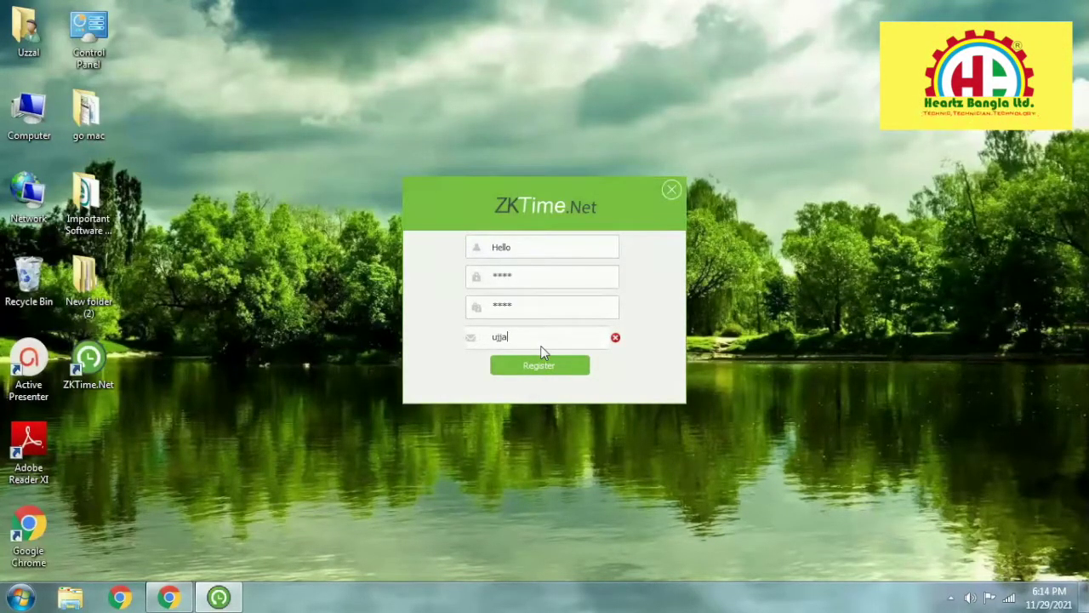
key(BackSpace)
key(BackSpace)
key(BackSpace)
key(BackSpace)
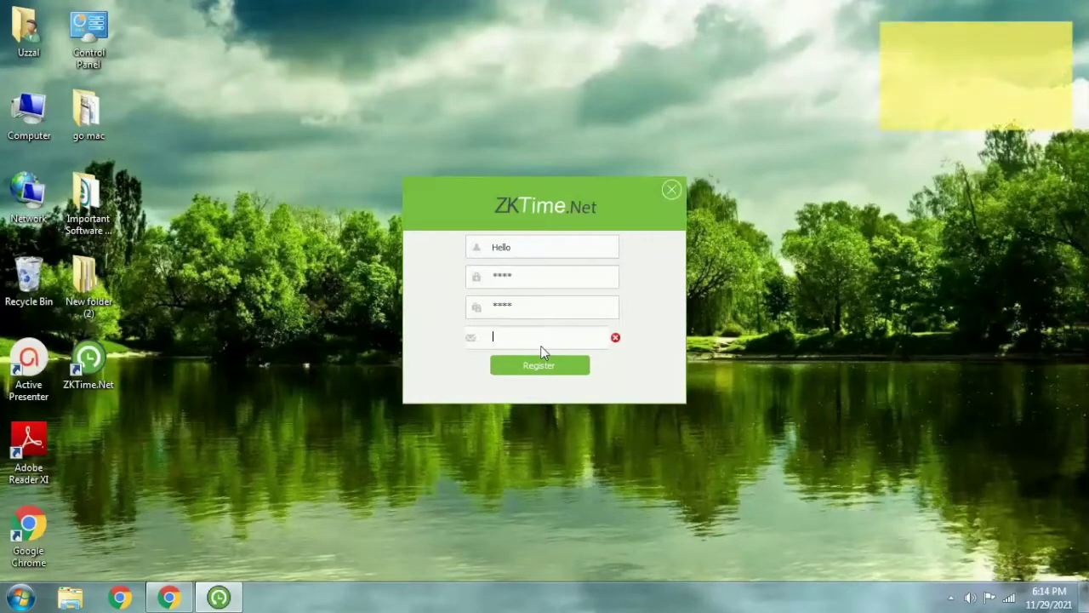
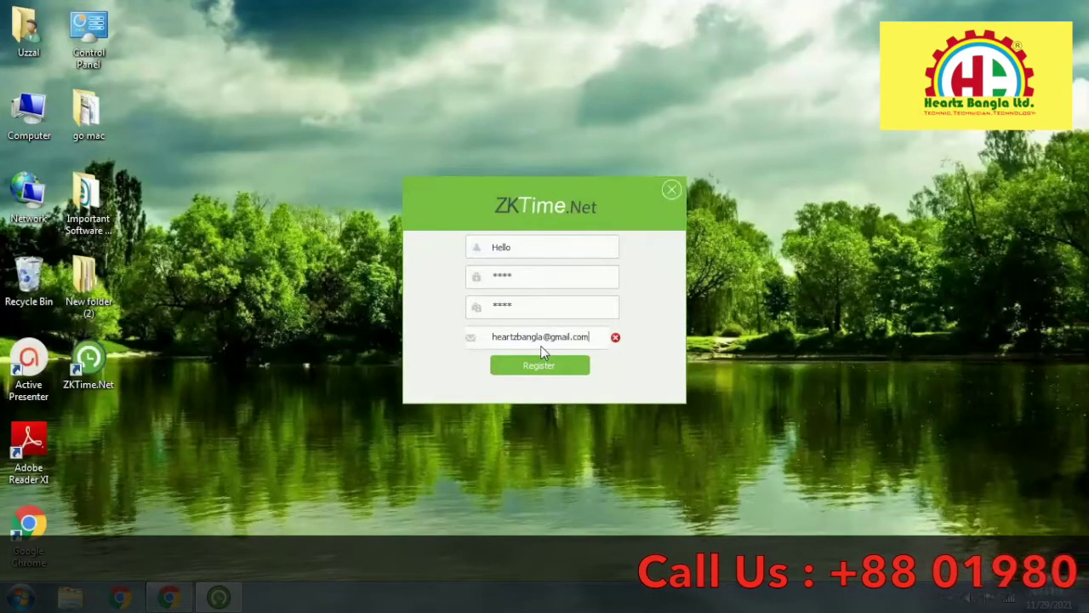
click(540, 367)
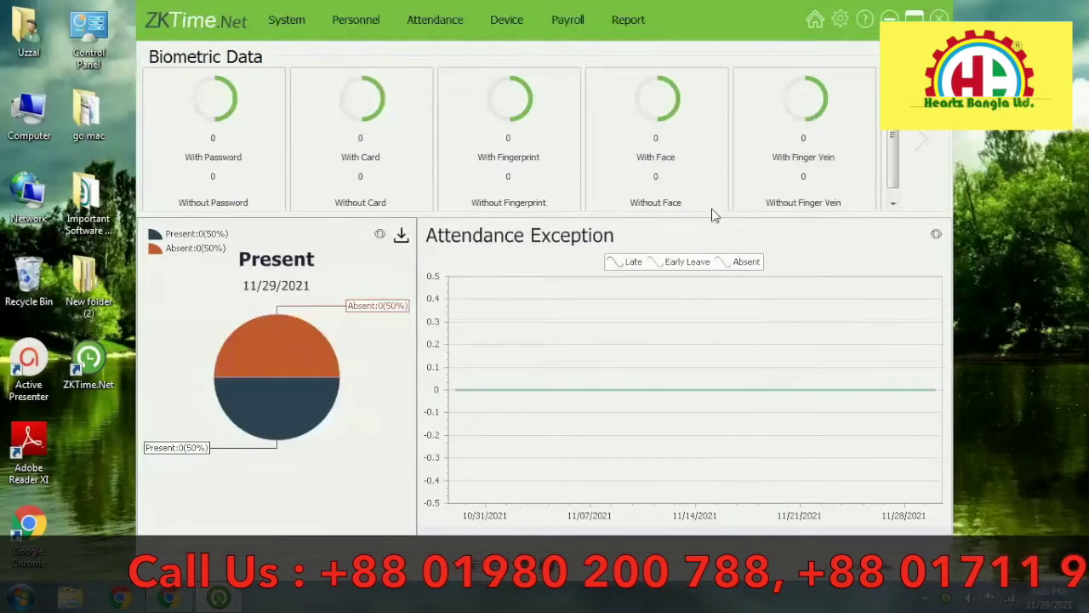
Step: Maximize the ZKTime.Net dashboard window
click(915, 19)
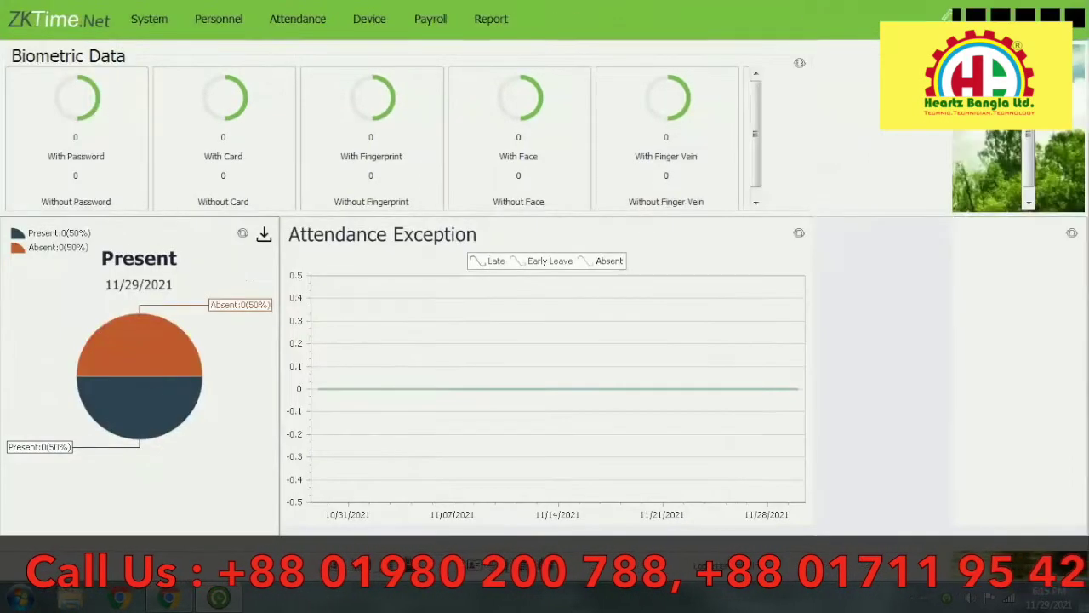
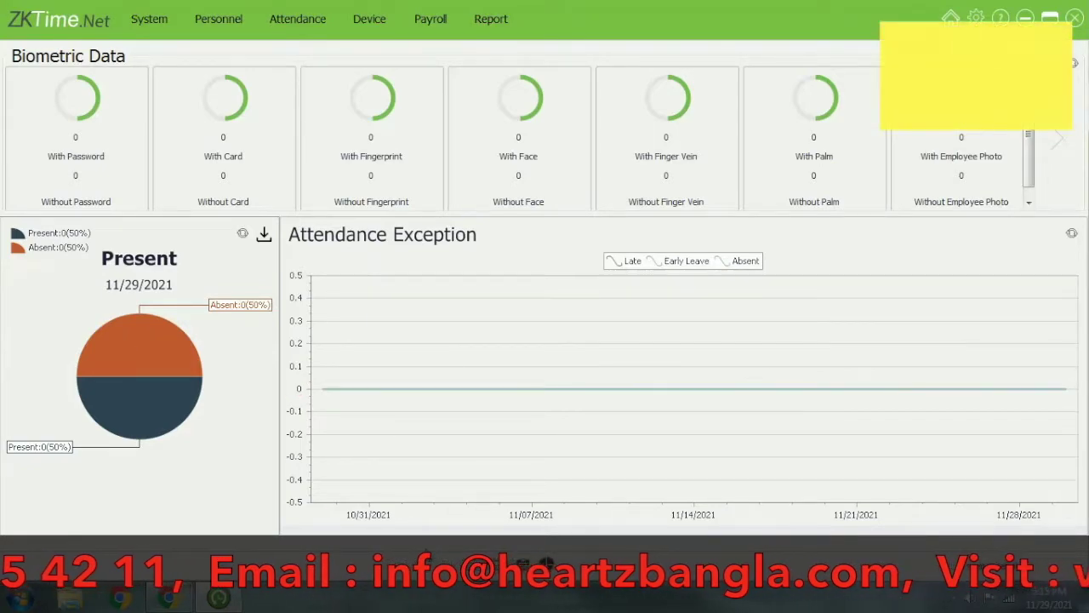
Step: Visit the System, Personnel, Attendance, Device, Payroll and Report modules in turn
click(136, 8)
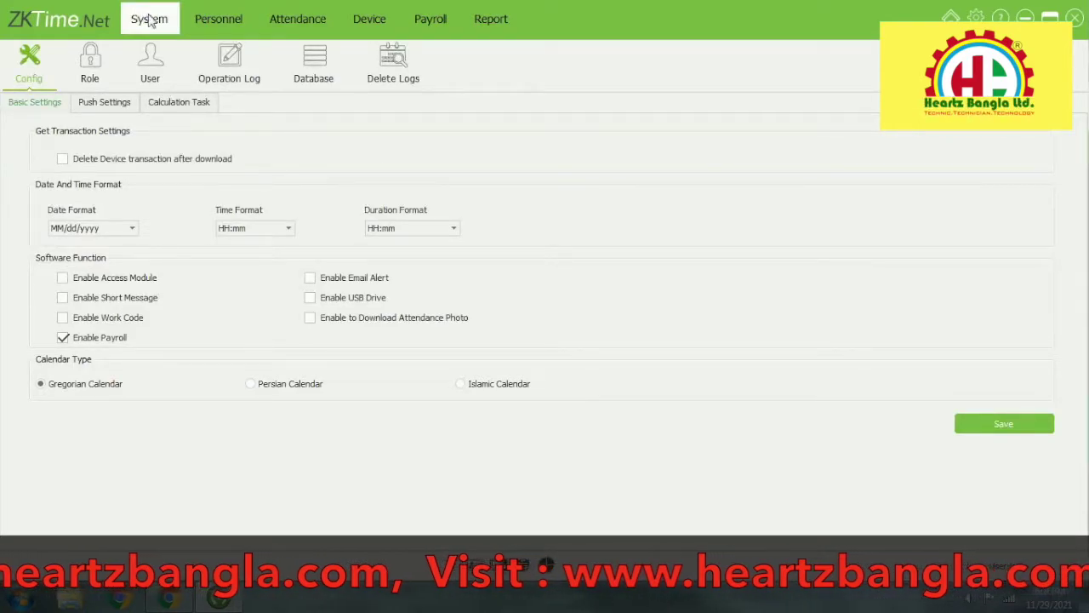
click(236, 21)
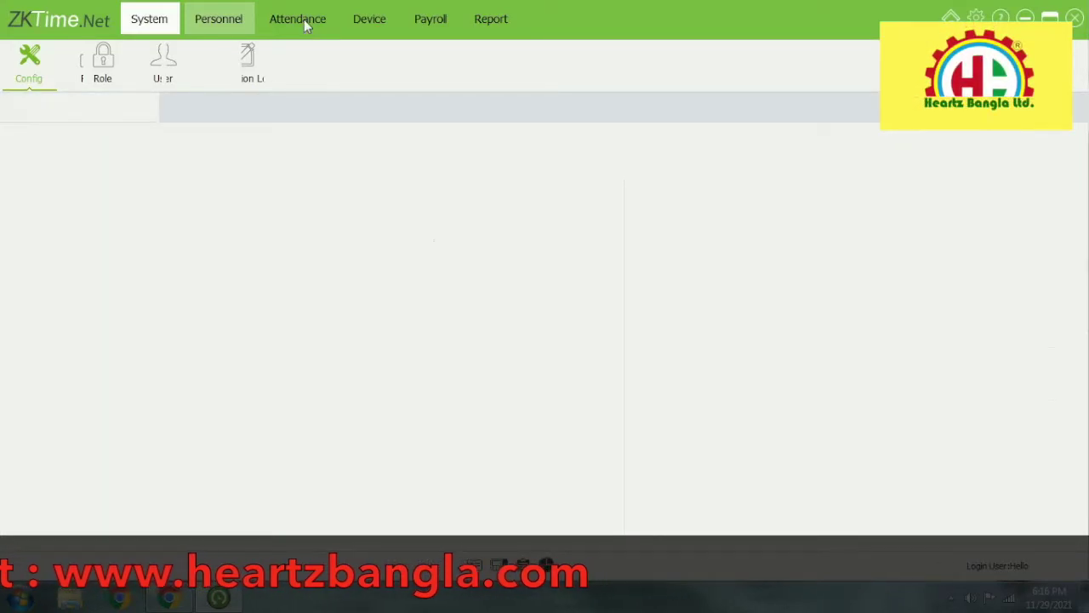
click(305, 23)
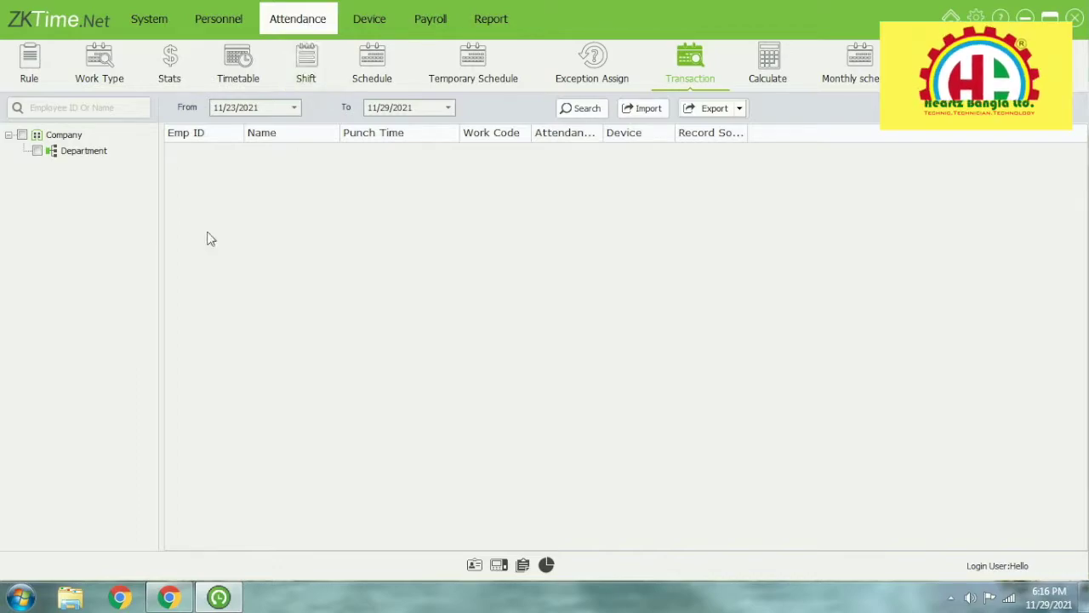
click(356, 23)
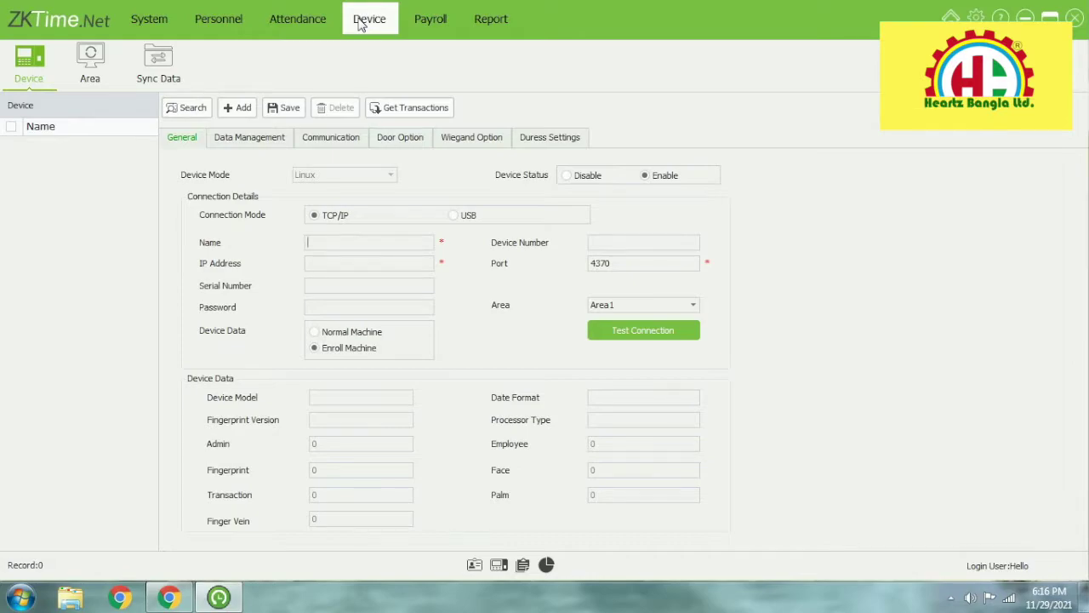
click(415, 24)
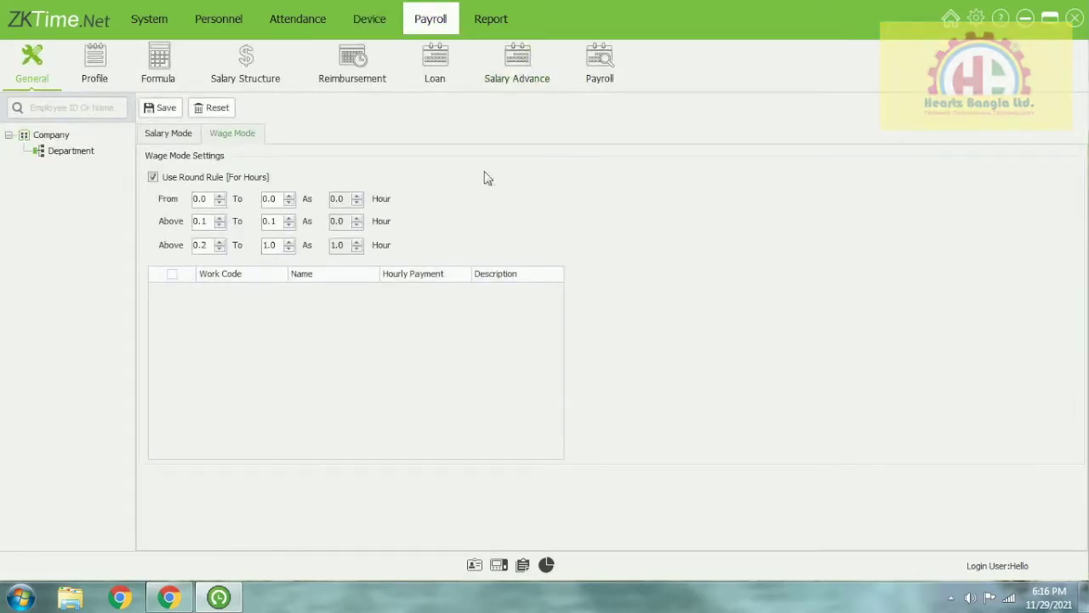
click(499, 35)
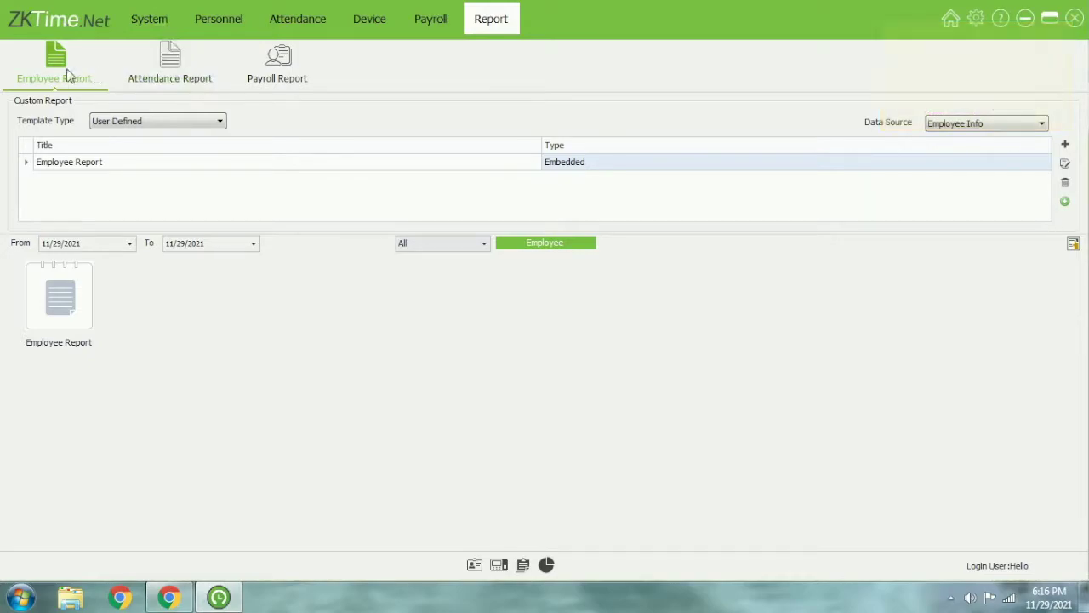
Step: View the Attendance Report and Payroll Report lists, then return to System configuration
click(159, 77)
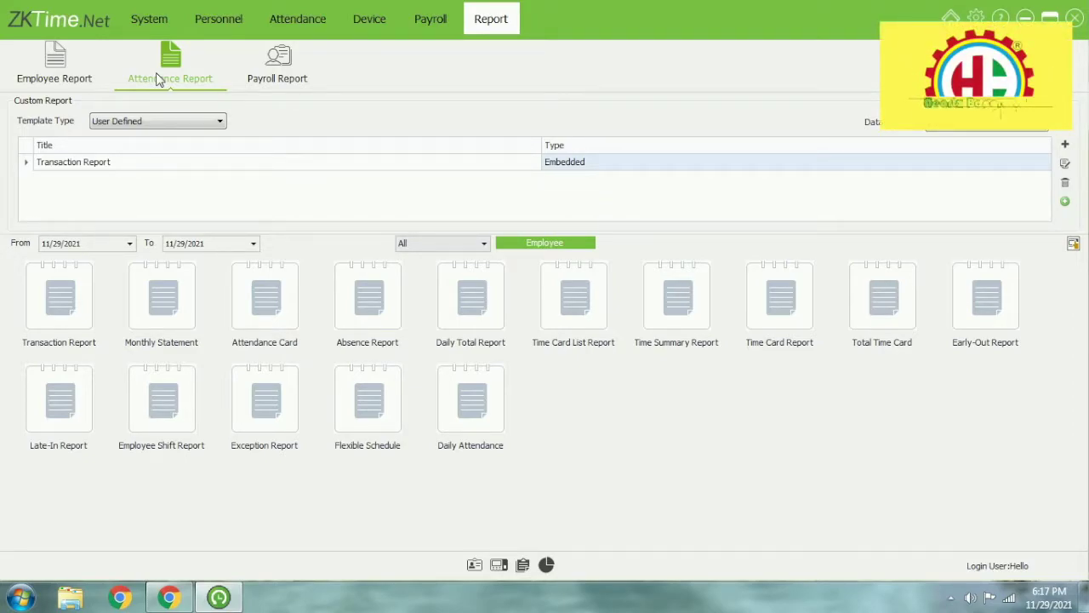
click(275, 75)
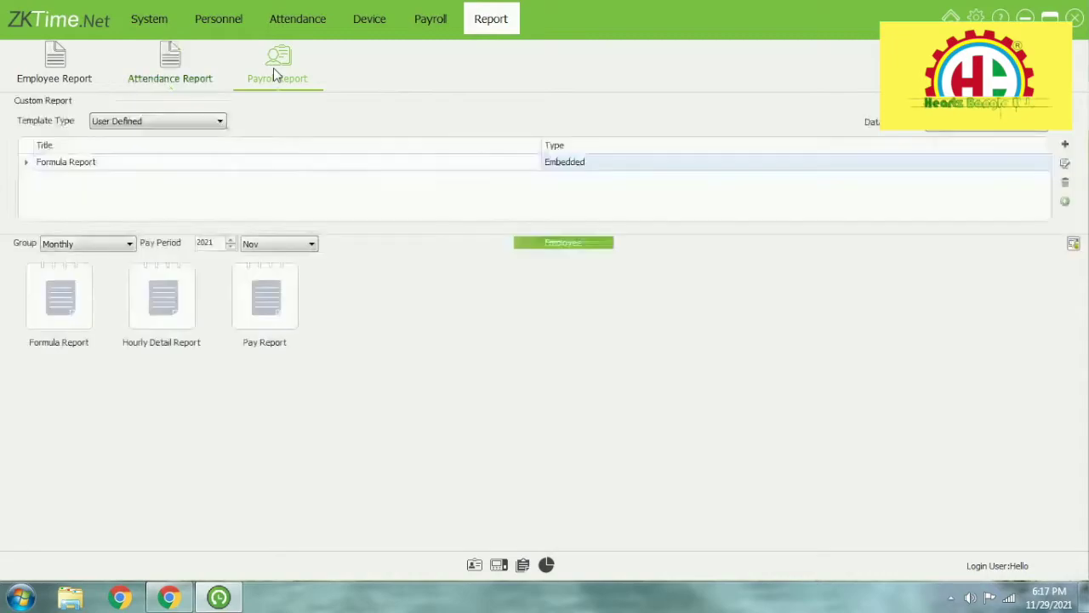
click(141, 22)
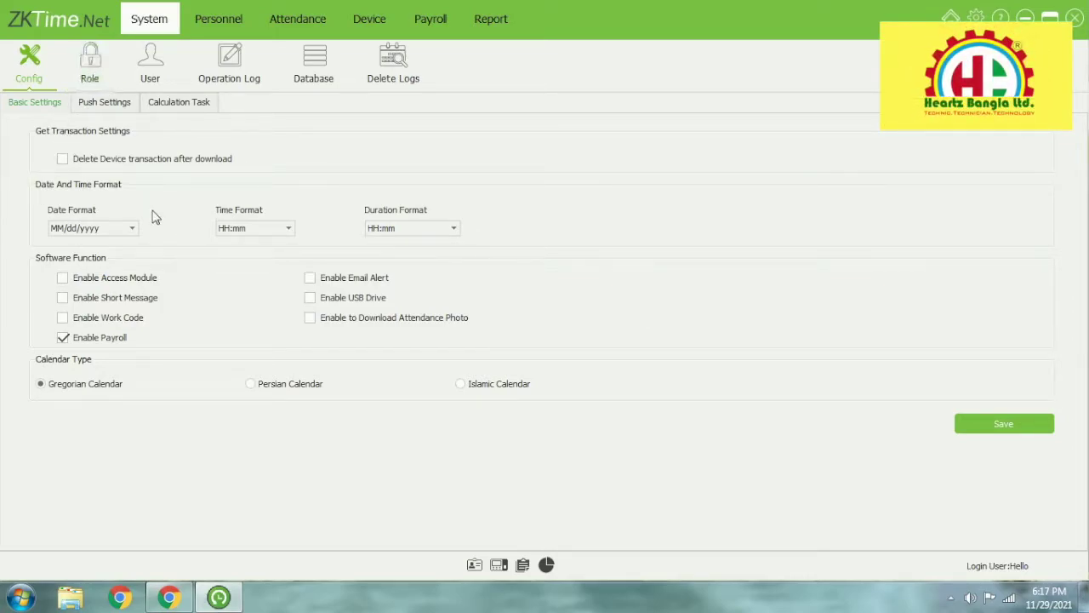
Step: Check the Administrator role's permission tree, the user account, and the recent operation log
click(85, 75)
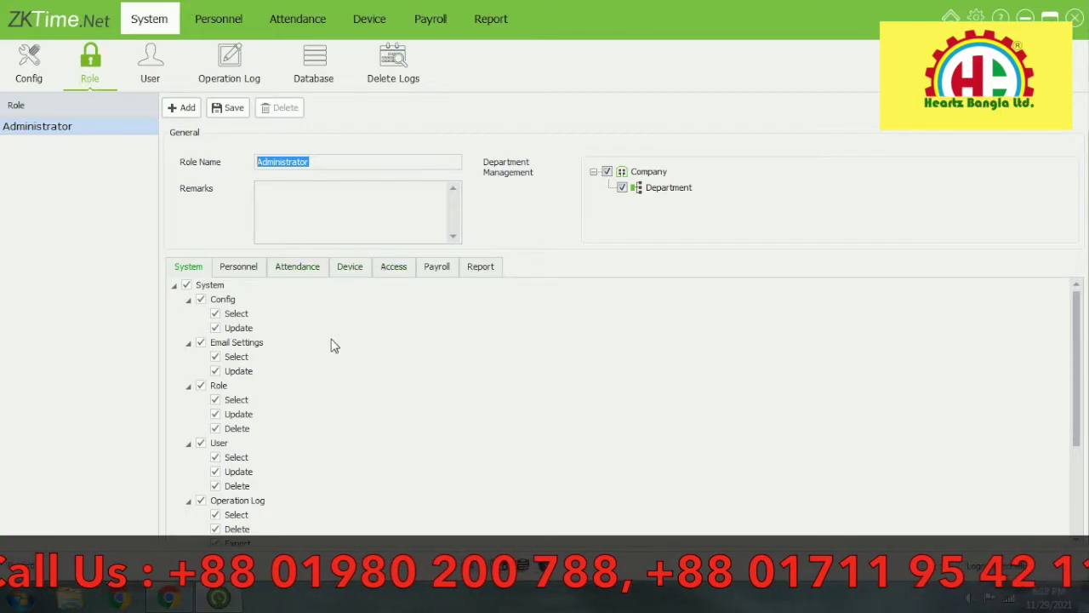
scroll(334, 346, down, 3)
scroll(335, 346, up, 3)
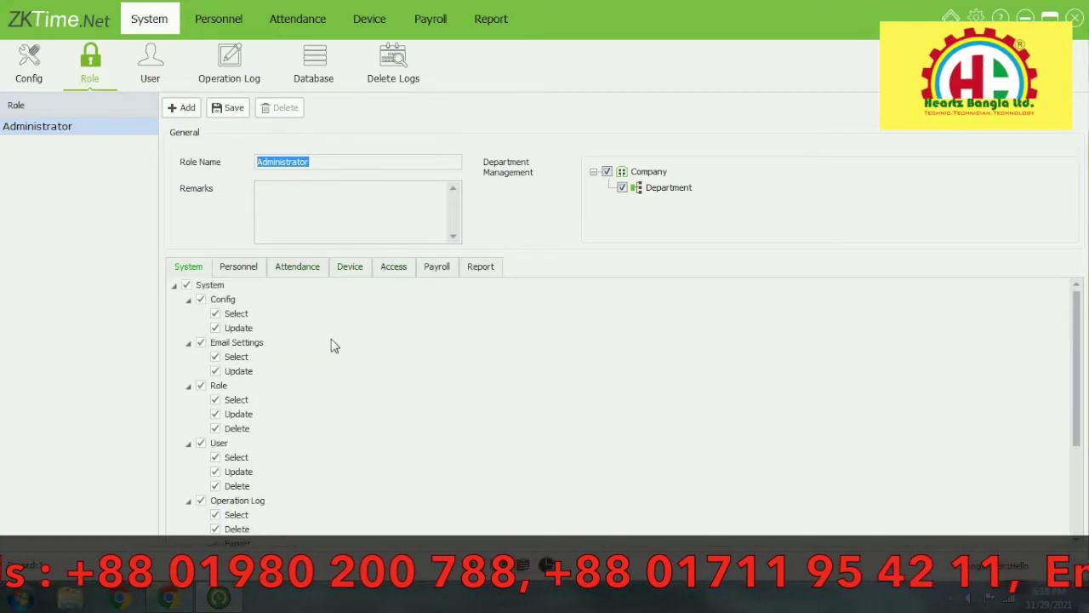
scroll(335, 346, down, 2)
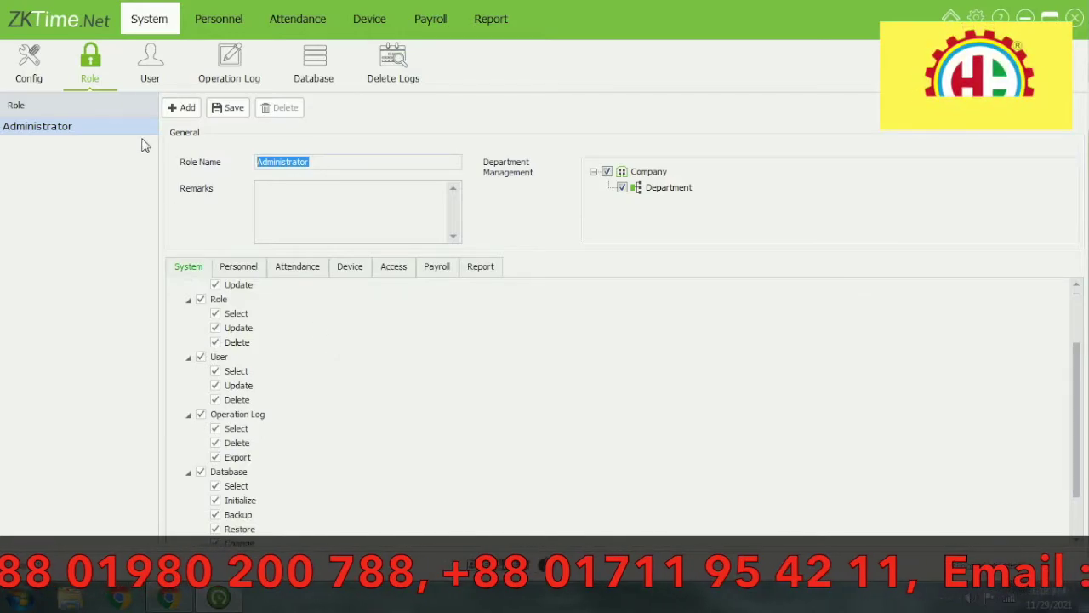
click(149, 81)
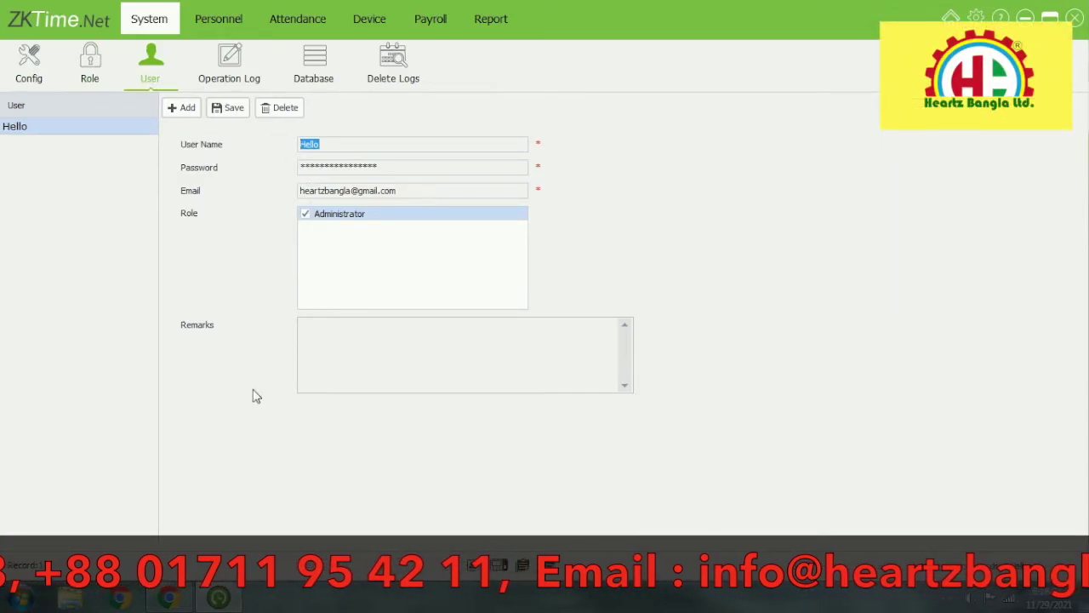
click(236, 82)
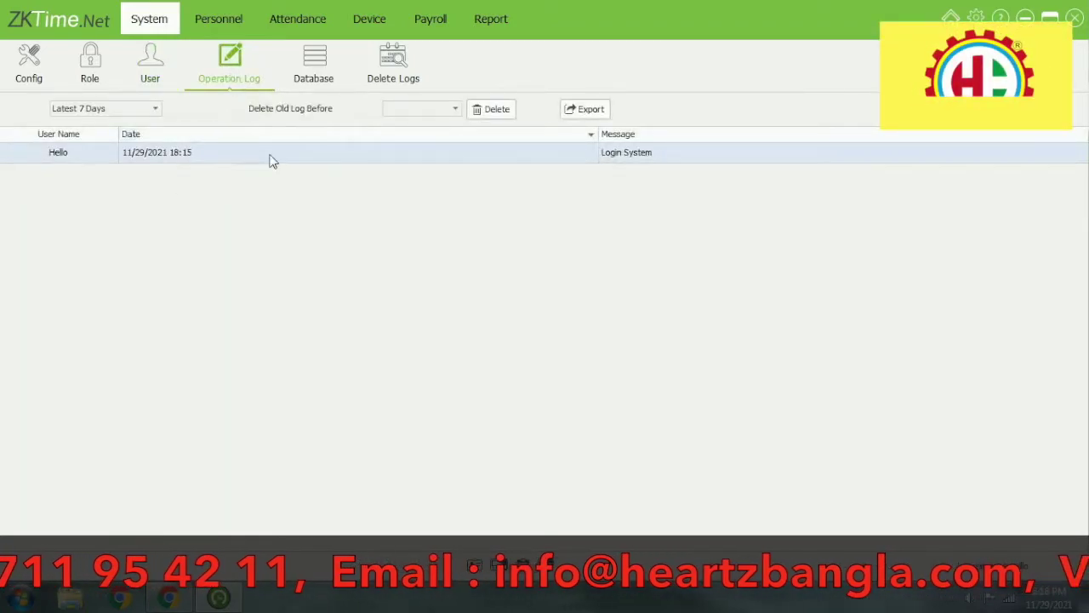
Step: Look over the Database and Delete Logs pages, dismissing the colour-scheme prompt, then open Personnel
click(300, 73)
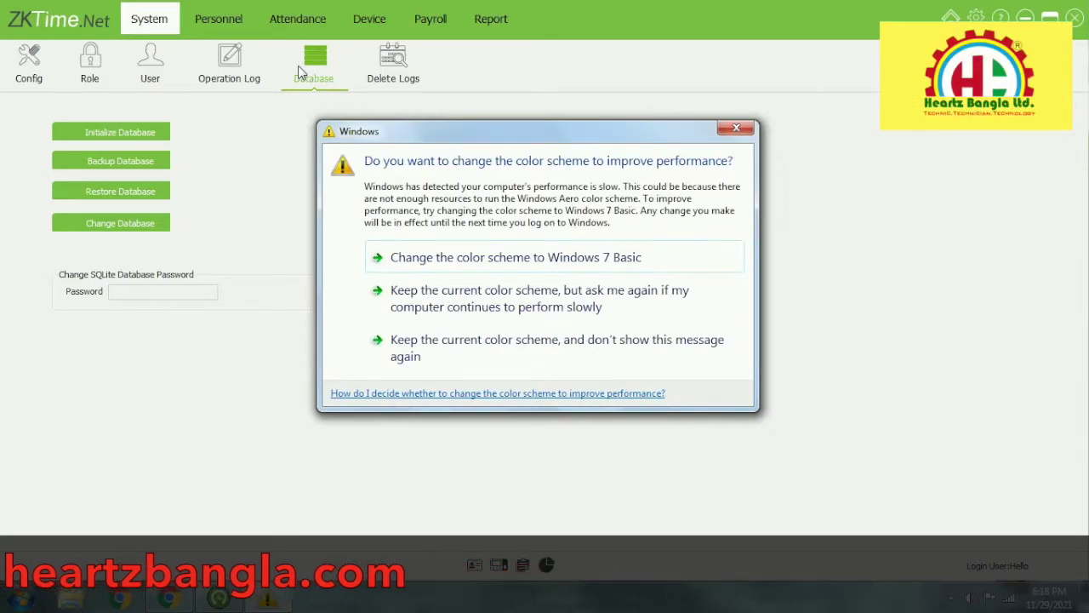
click(746, 130)
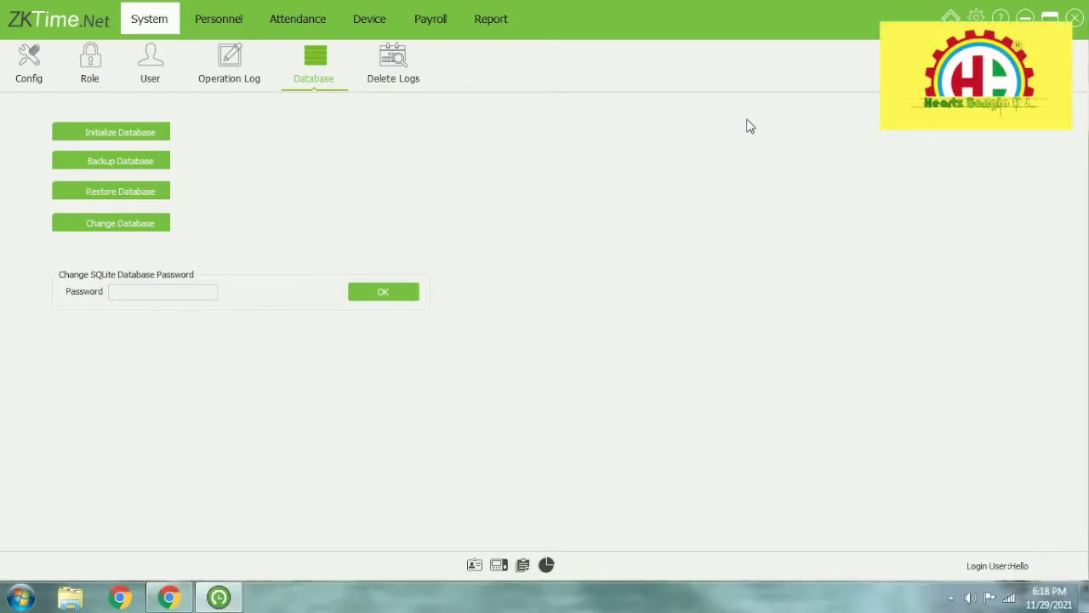
click(400, 72)
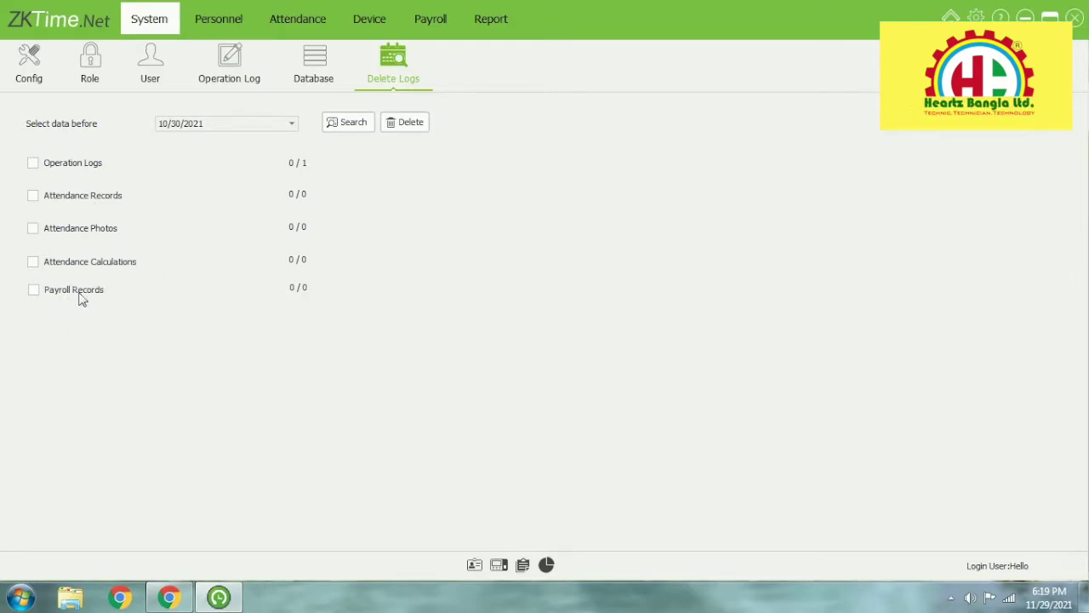
click(208, 20)
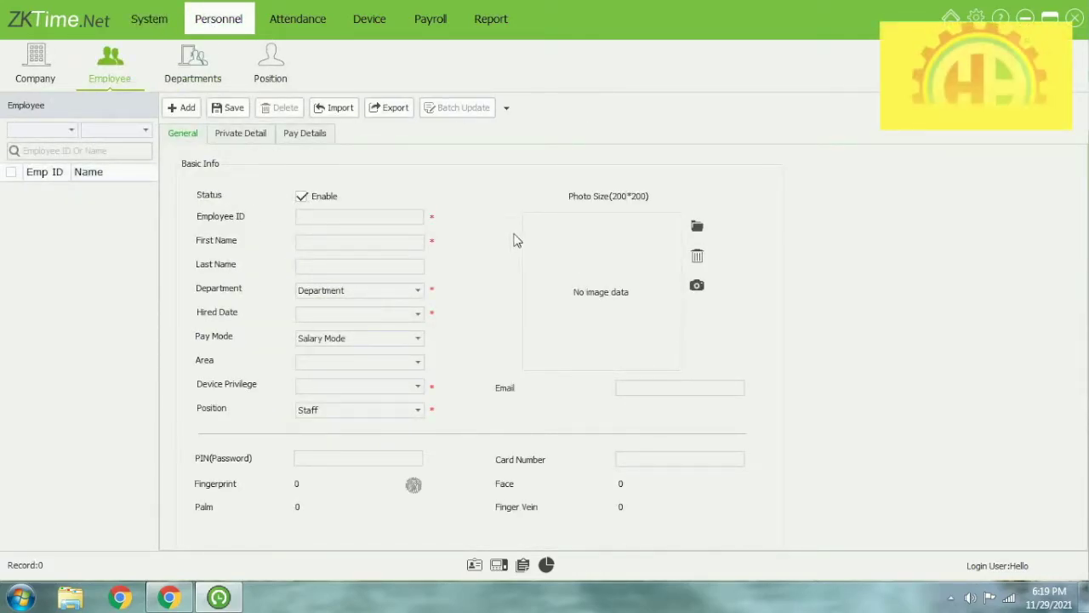
Step: Flip through the employee form's Private Detail, Pay Details and General tabs
click(243, 136)
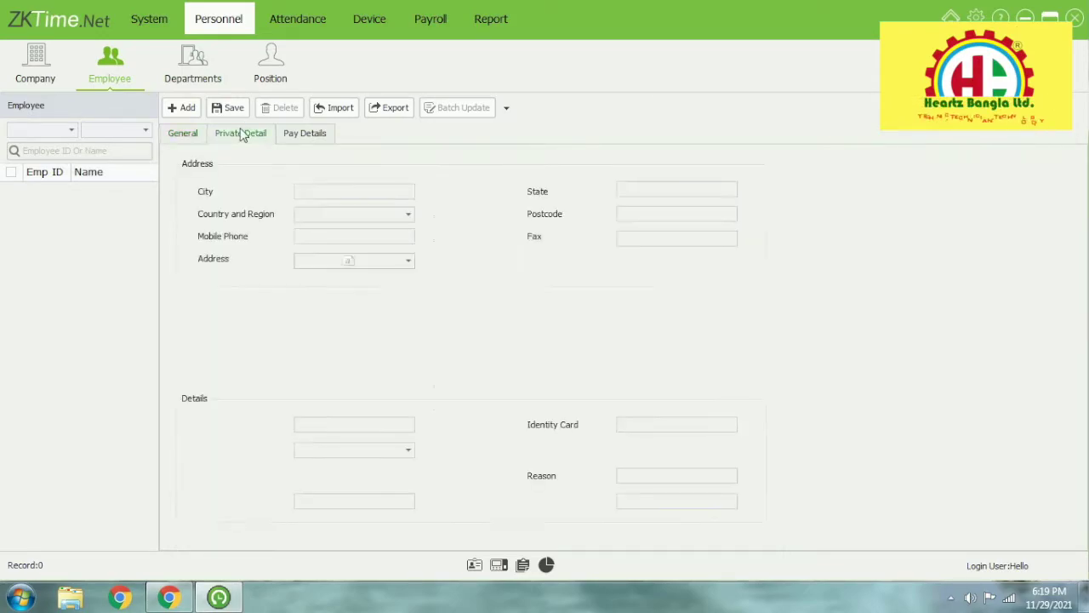
click(303, 138)
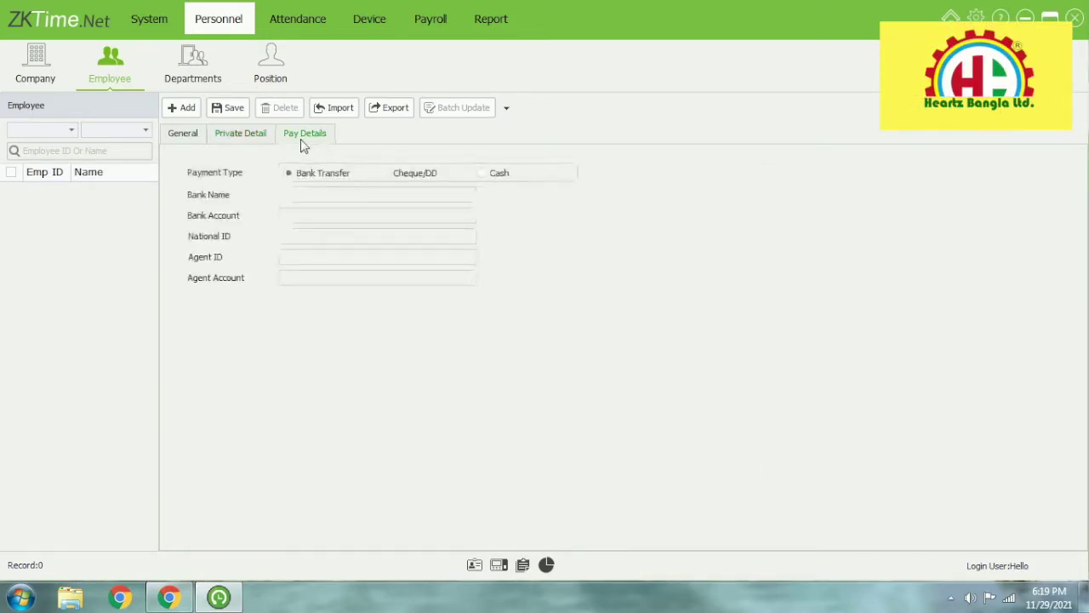
click(246, 145)
click(182, 141)
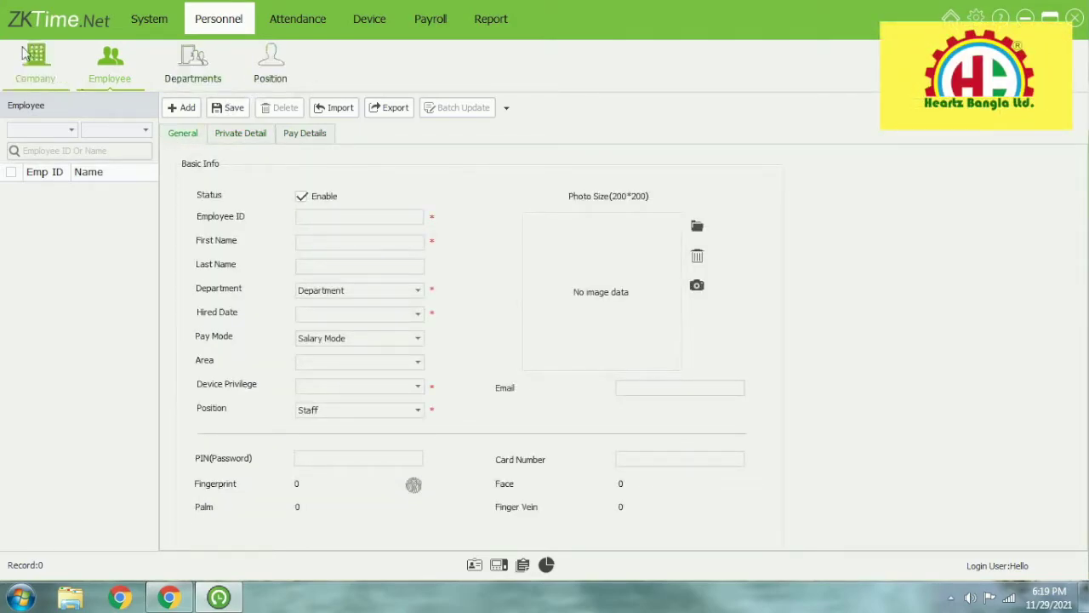
Step: View the Company, Employee, Departments and Position pages, then move to Attendance transactions
click(43, 80)
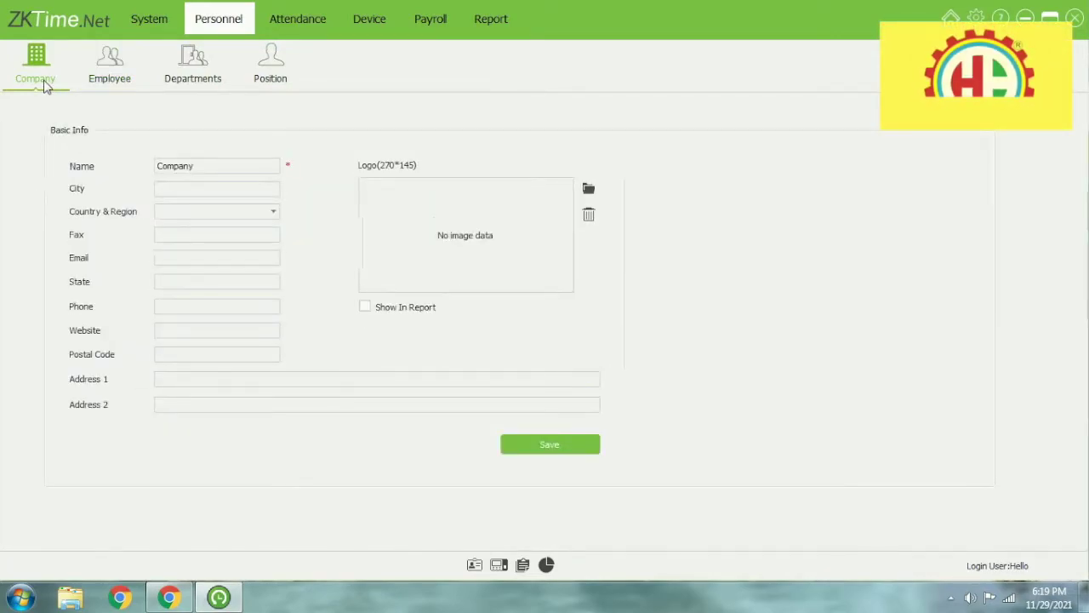
click(103, 85)
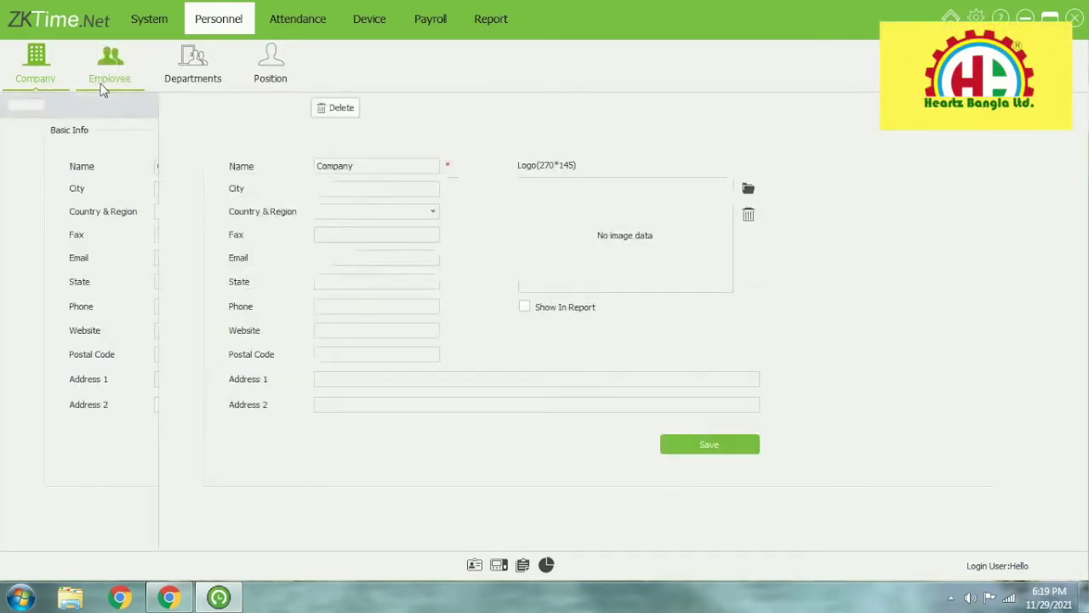
click(213, 81)
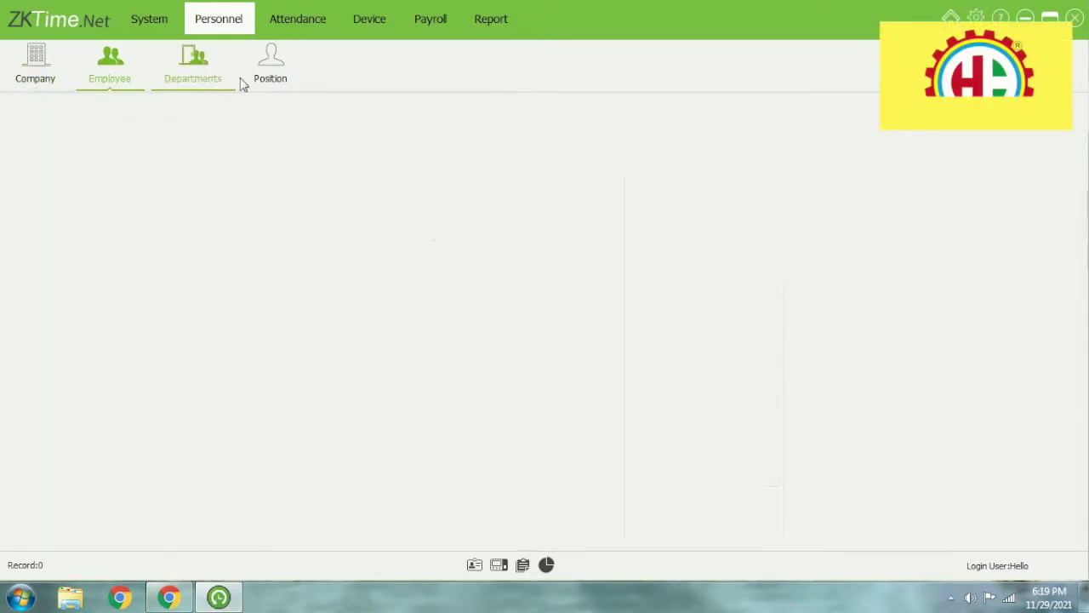
click(285, 81)
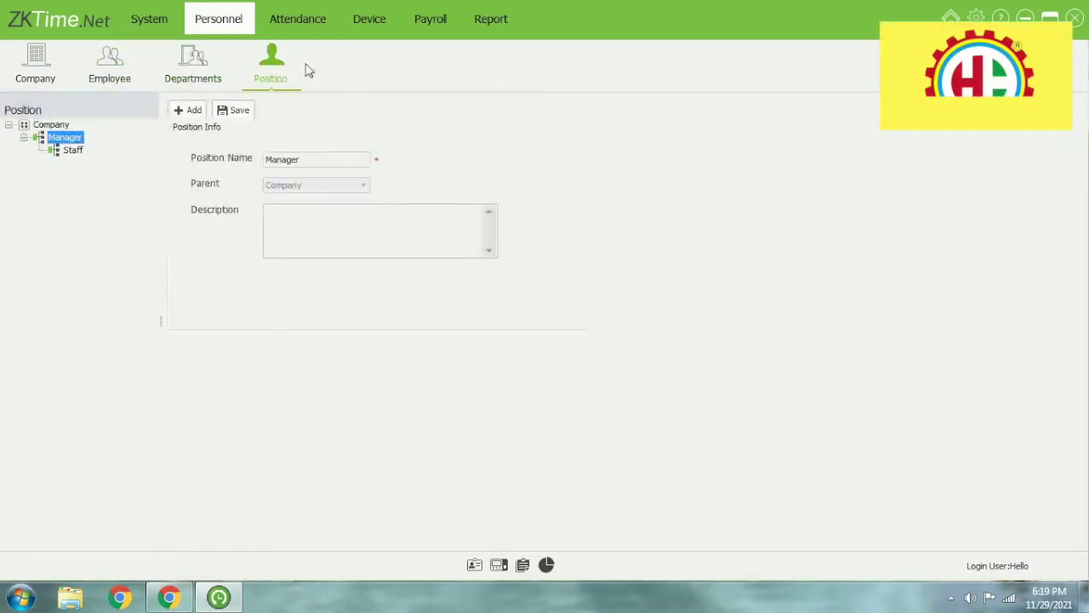
click(294, 20)
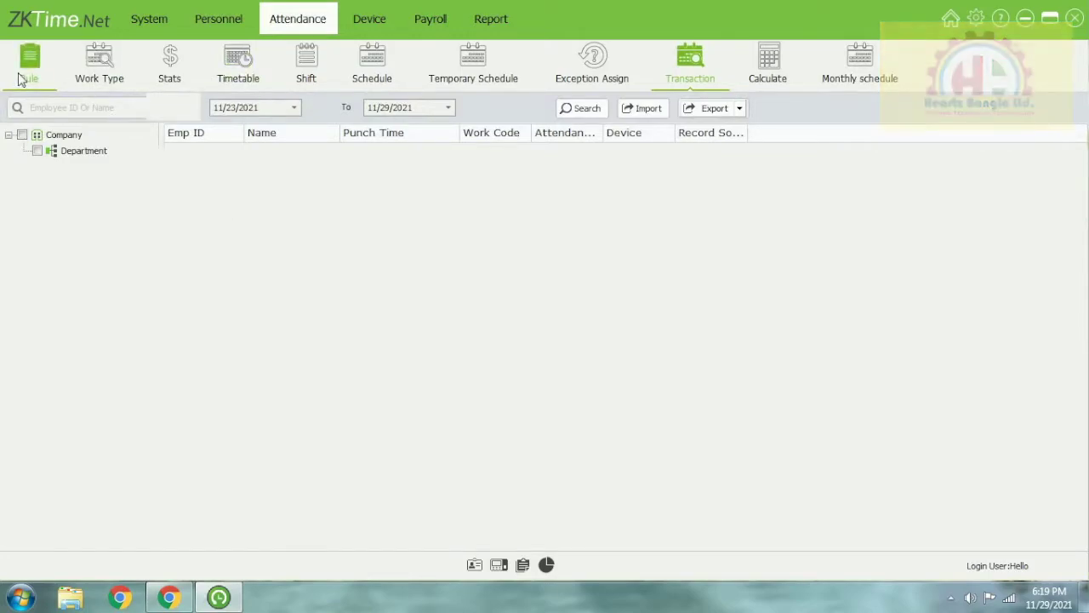
Step: Browse the attendance Rule, Work Type, Stats and Default Timetable pages, then open Shift
click(21, 79)
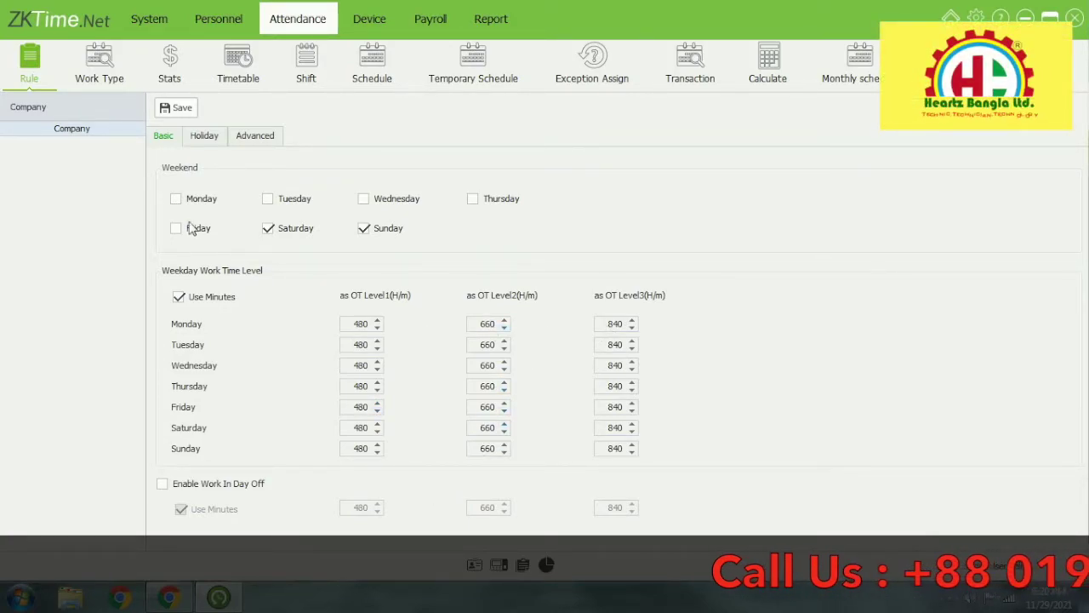
click(96, 67)
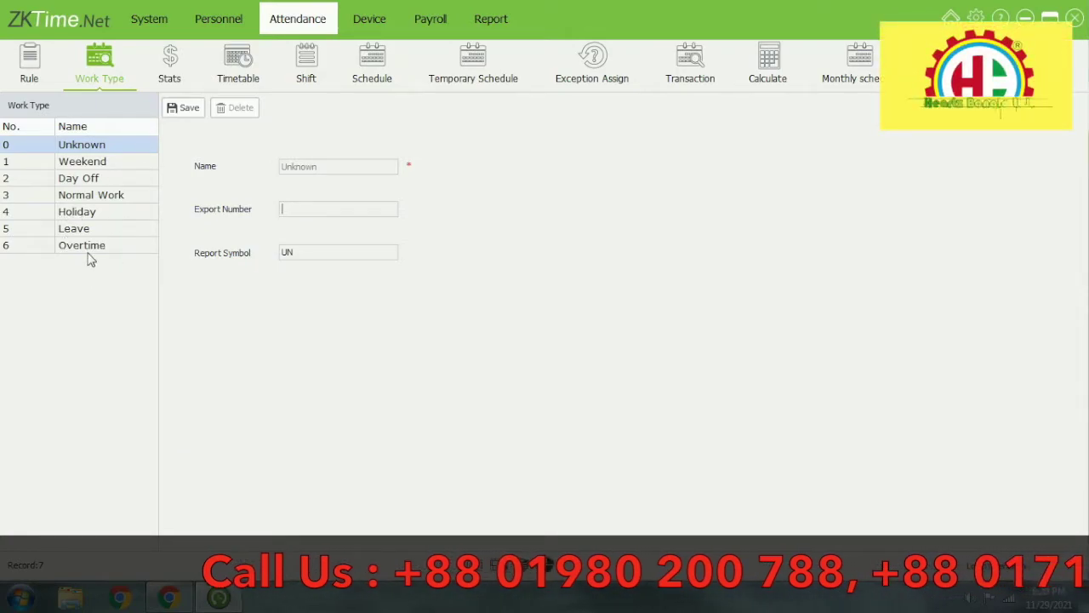
click(170, 75)
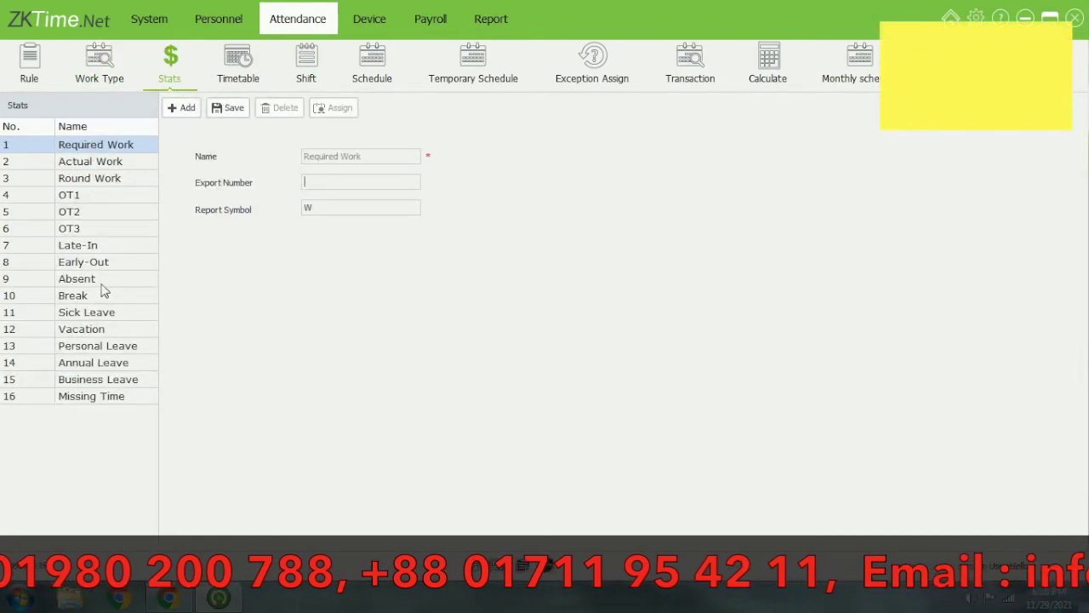
click(223, 75)
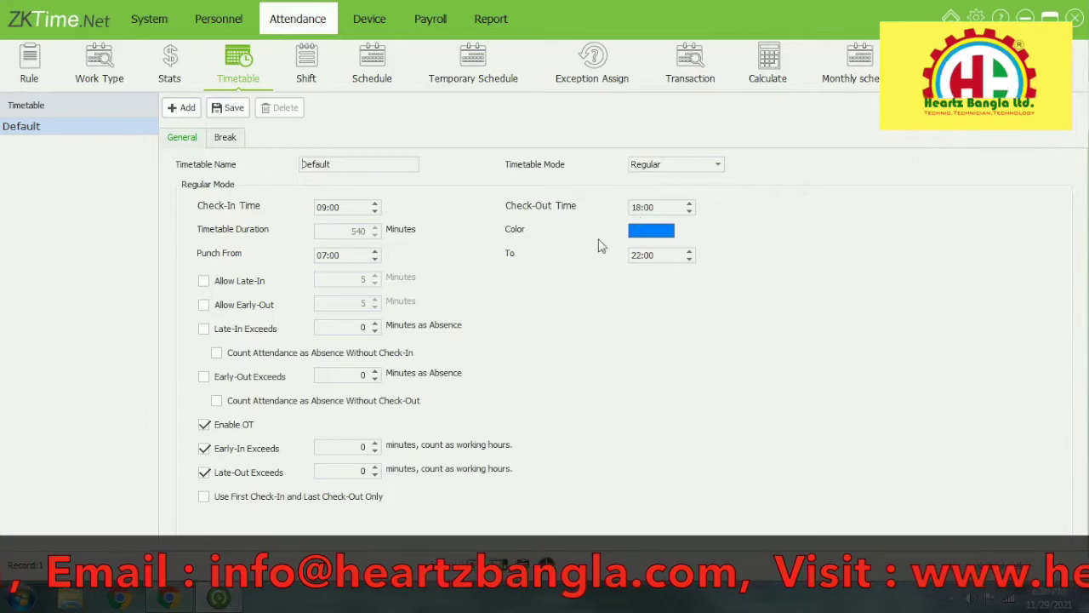
click(311, 76)
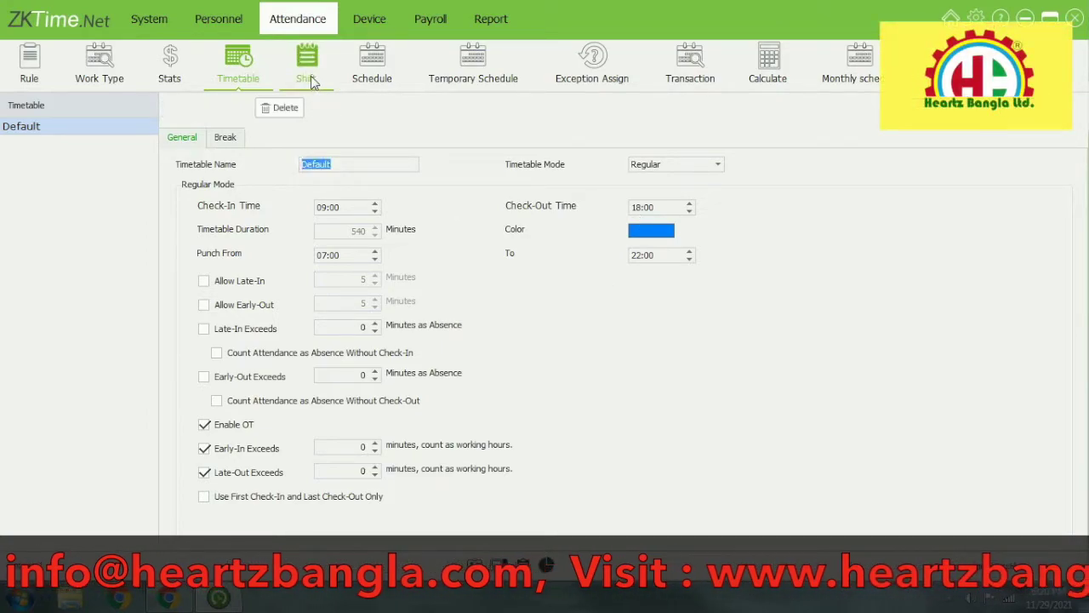
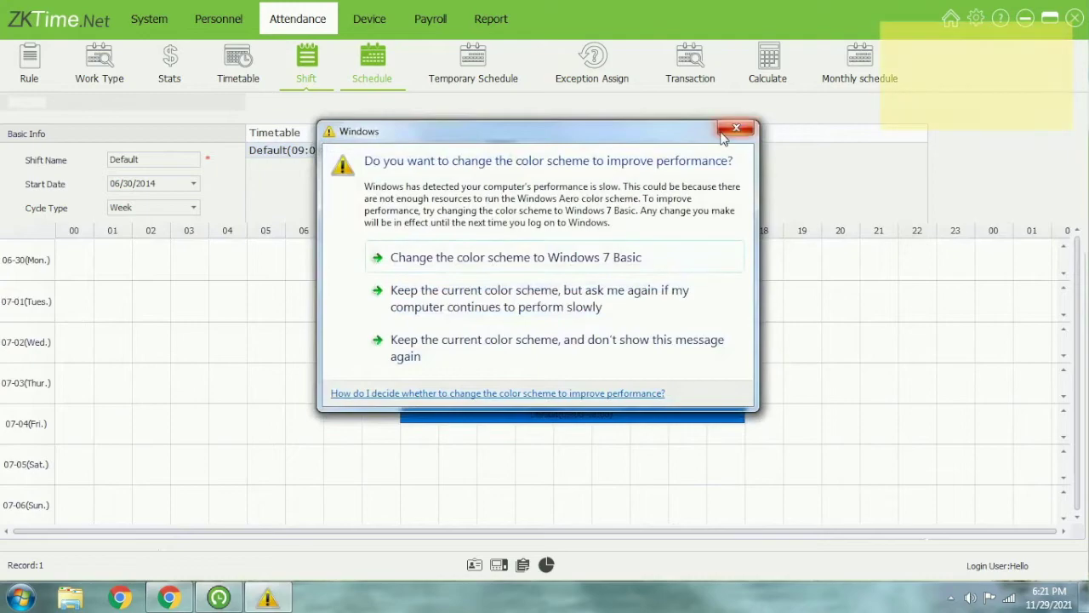
Step: Close the Windows colour-scheme prompt covering the Default shift's weekly setup
click(373, 69)
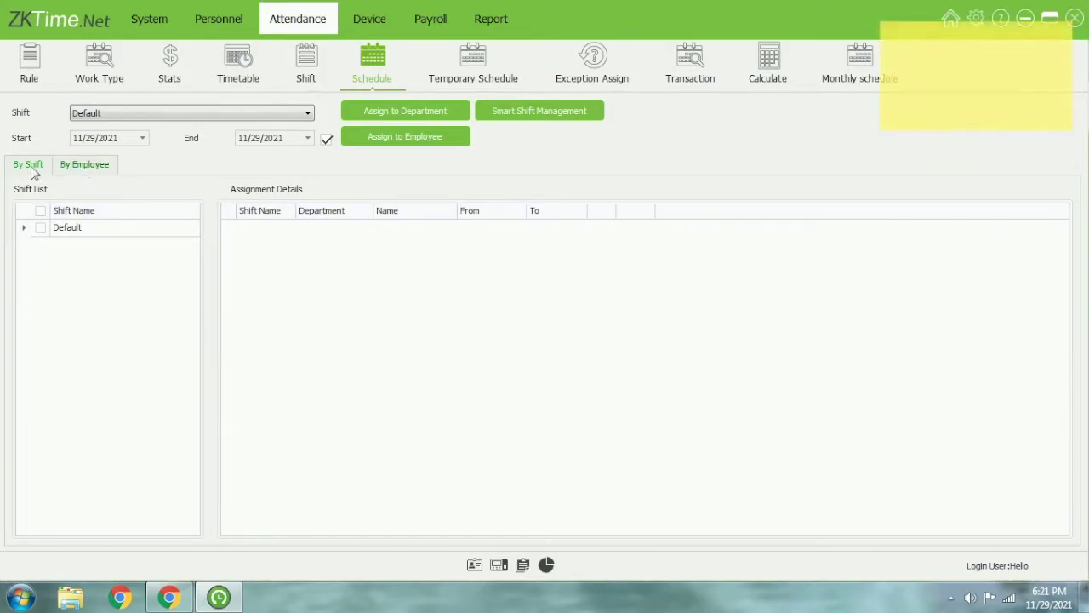
Step: Compare By Employee and By Shift assignment, pick the Default shift, then view the November 2021 temporary schedule
click(83, 169)
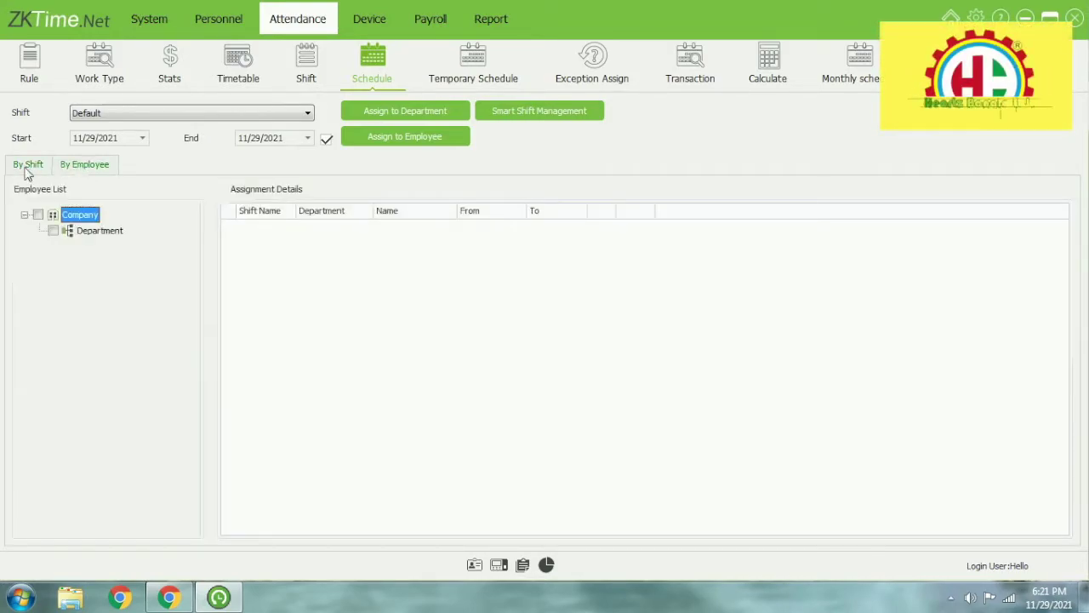
click(28, 168)
click(79, 164)
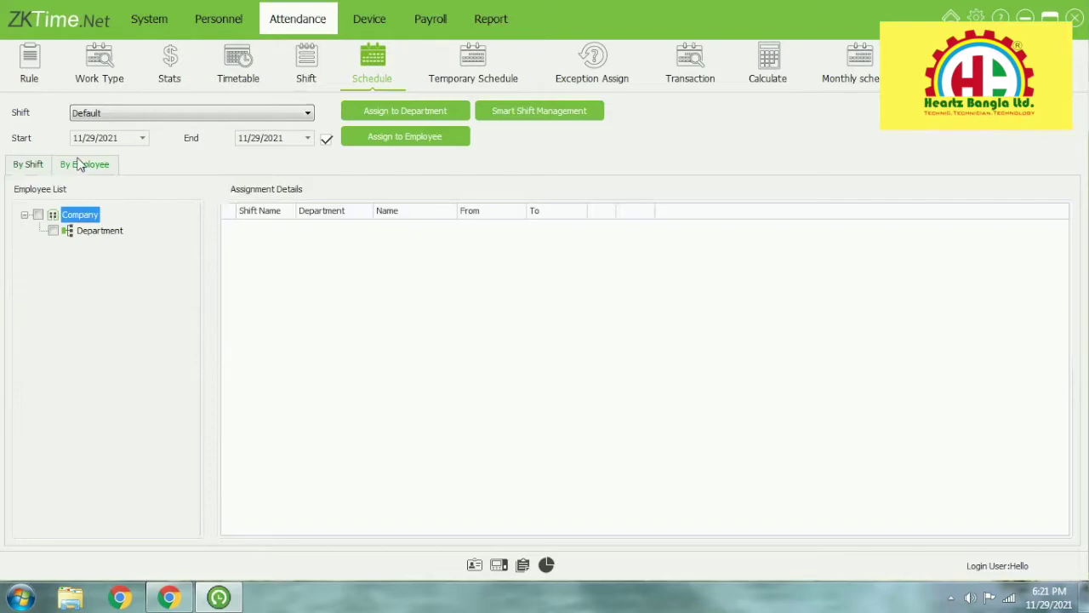
click(281, 112)
click(256, 124)
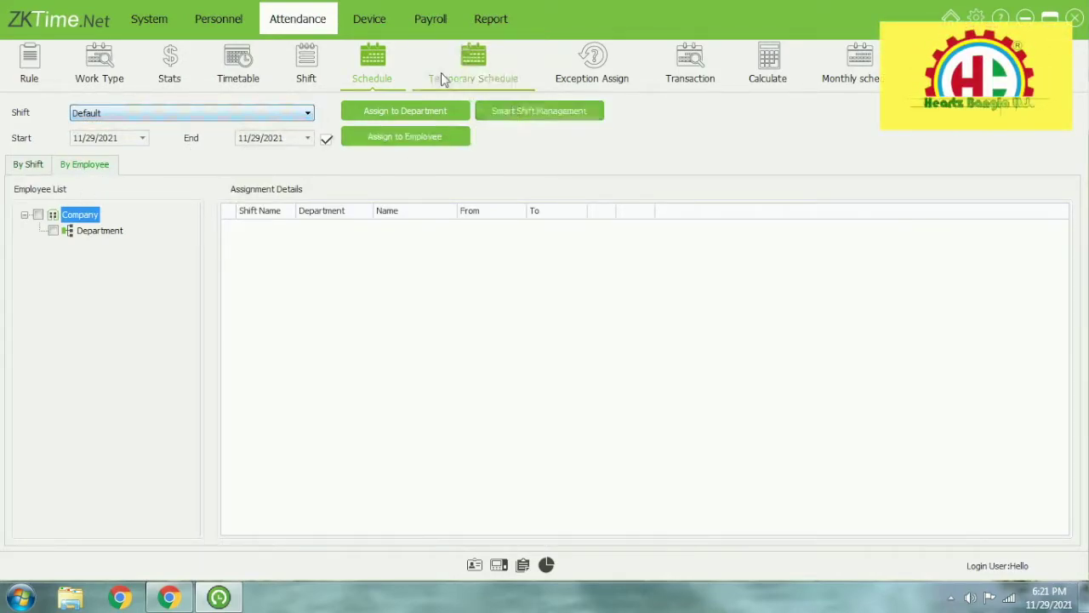
click(475, 68)
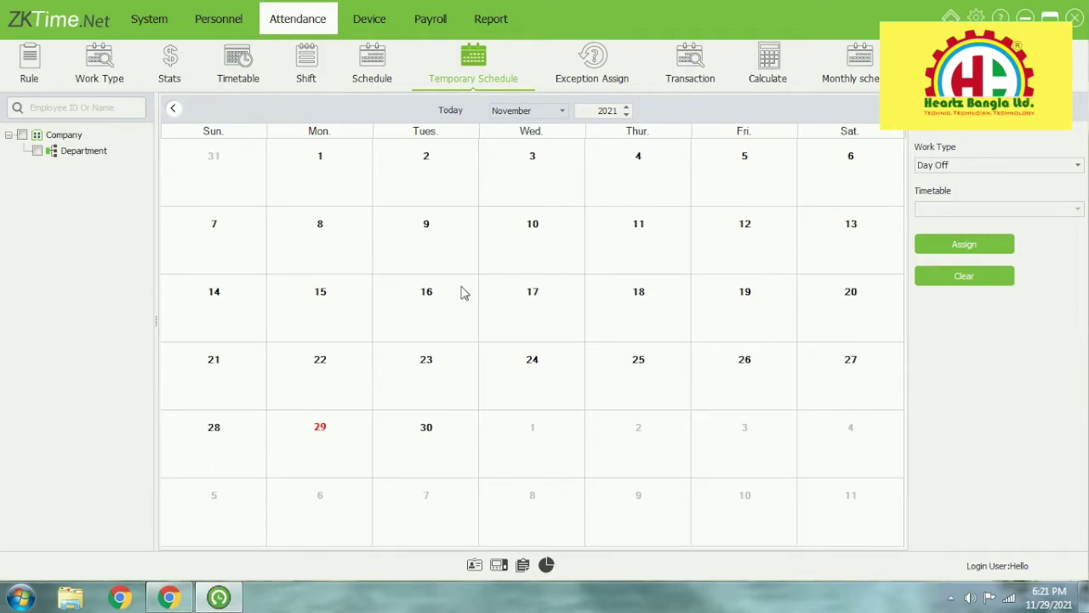
Step: Look over the Exception Assign calendar, then show the empty 11/23/2021–11/29/2021 transaction list
click(596, 78)
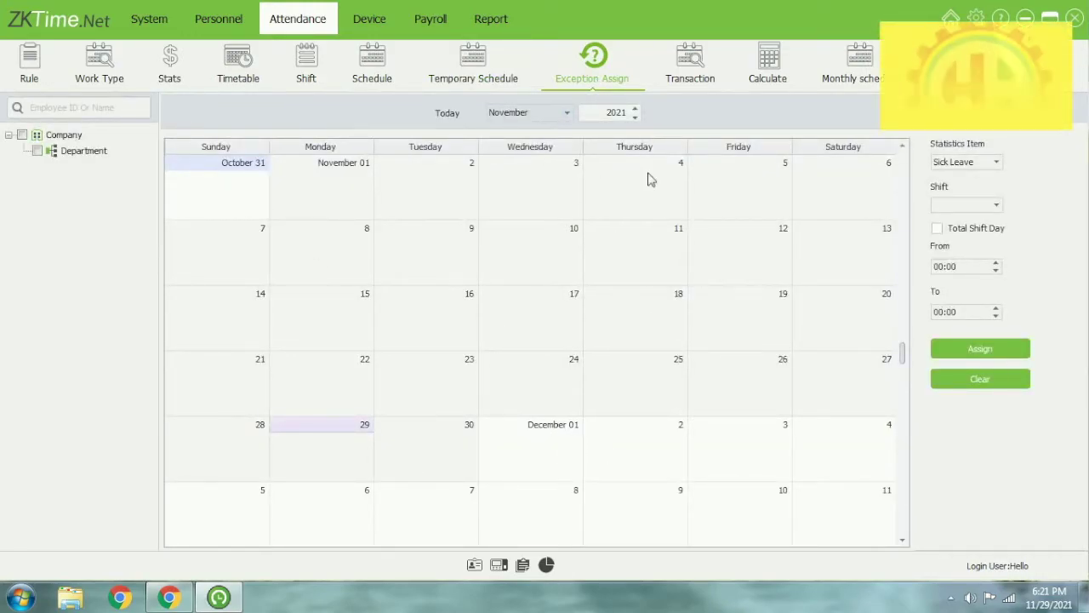
click(690, 76)
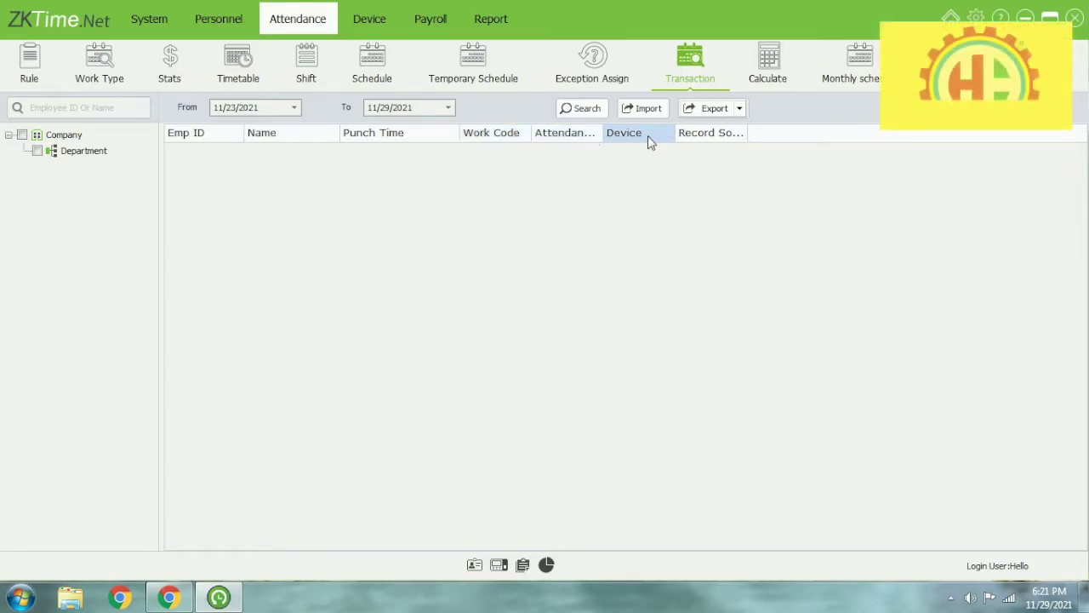
Step: Check the Calculate page, then scroll the November 2021 monthly schedule grid to the month's last days
click(762, 78)
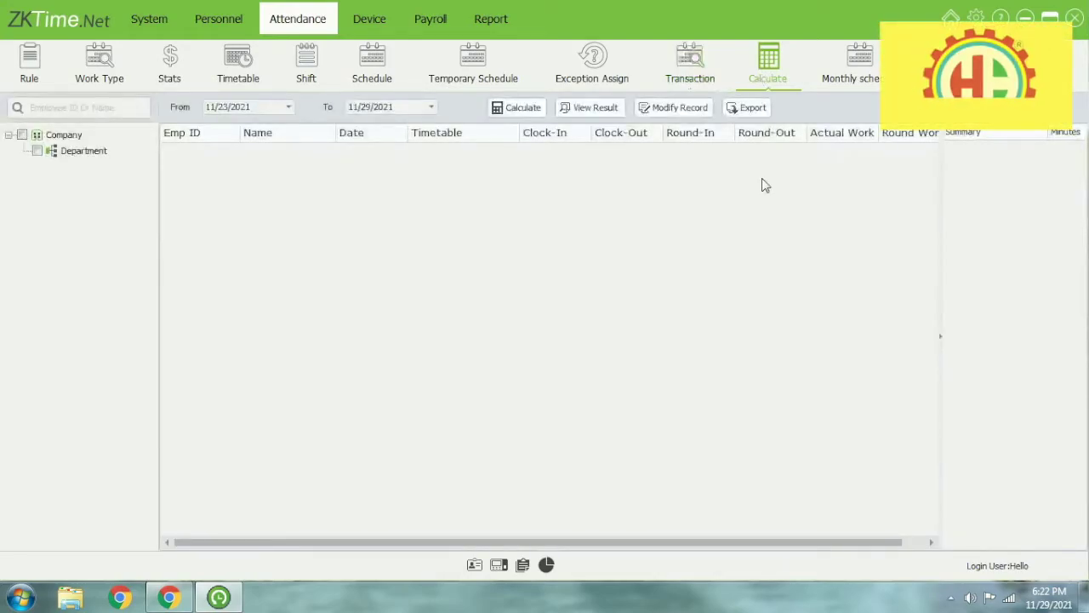
drag(840, 543, 891, 525)
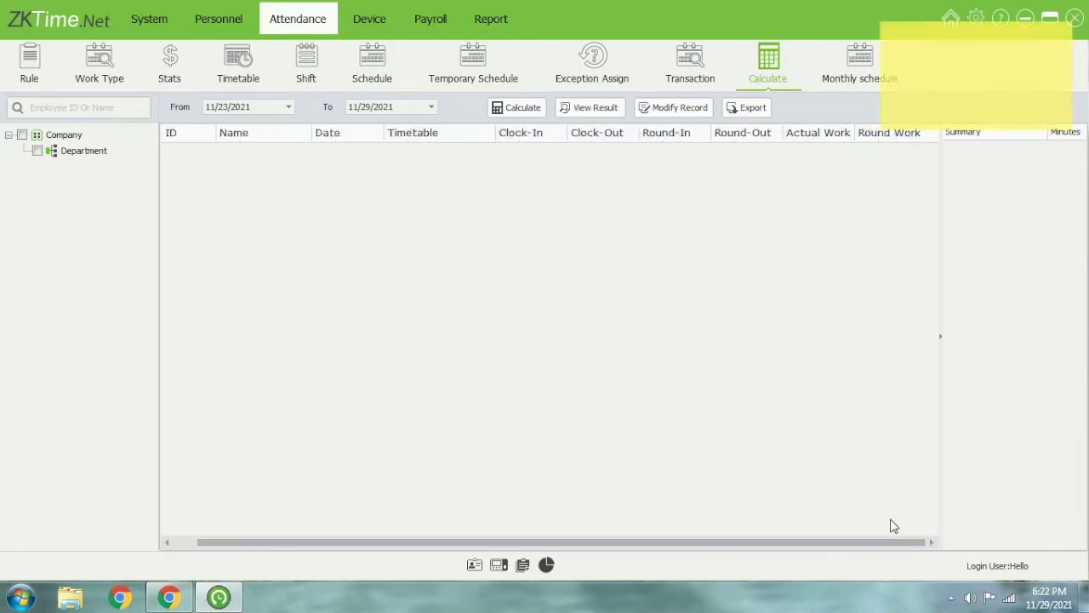
click(853, 73)
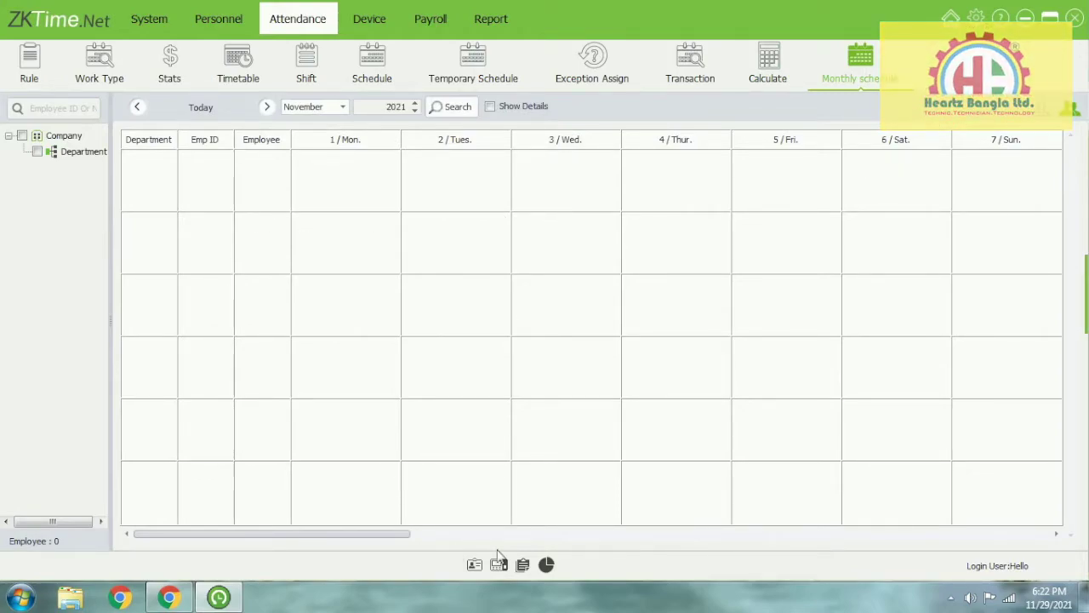
click(720, 534)
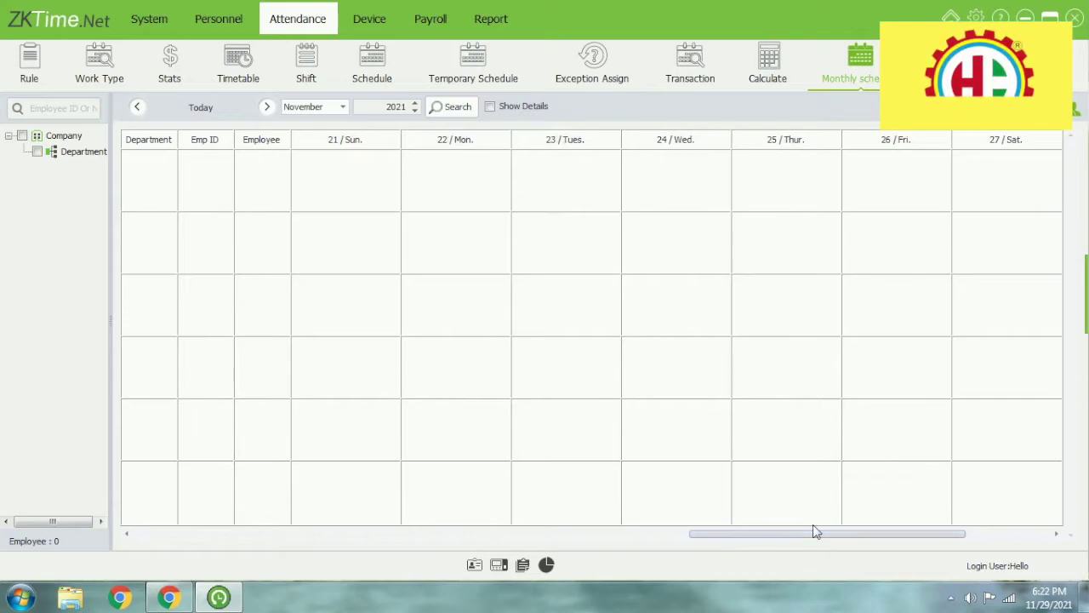
click(1058, 535)
click(1058, 535)
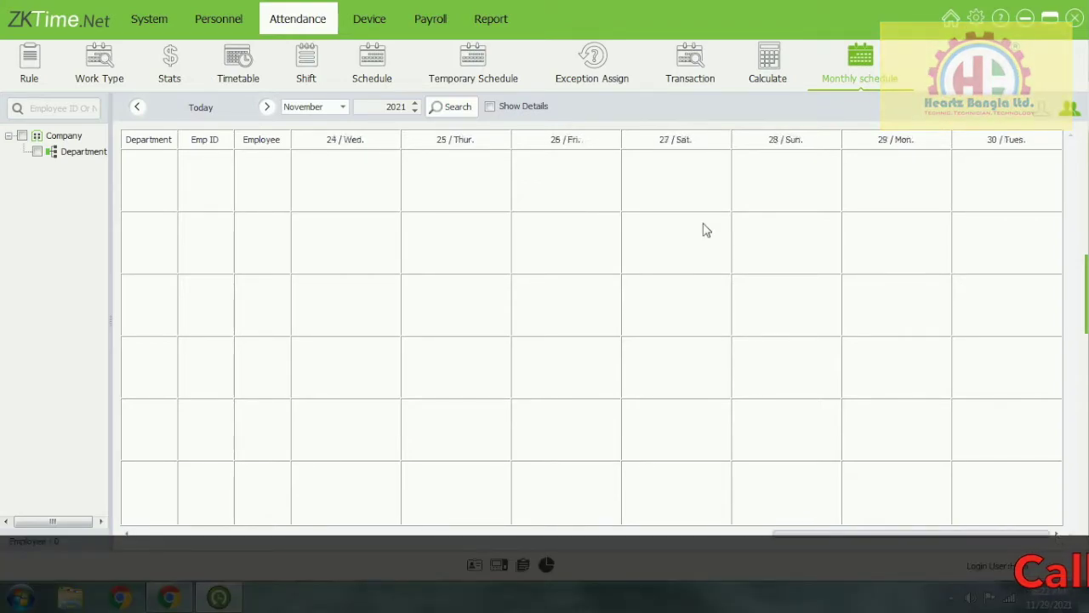
Step: In the Device module, review the data management, communication, door, Wiegand and duress alarm settings
click(379, 30)
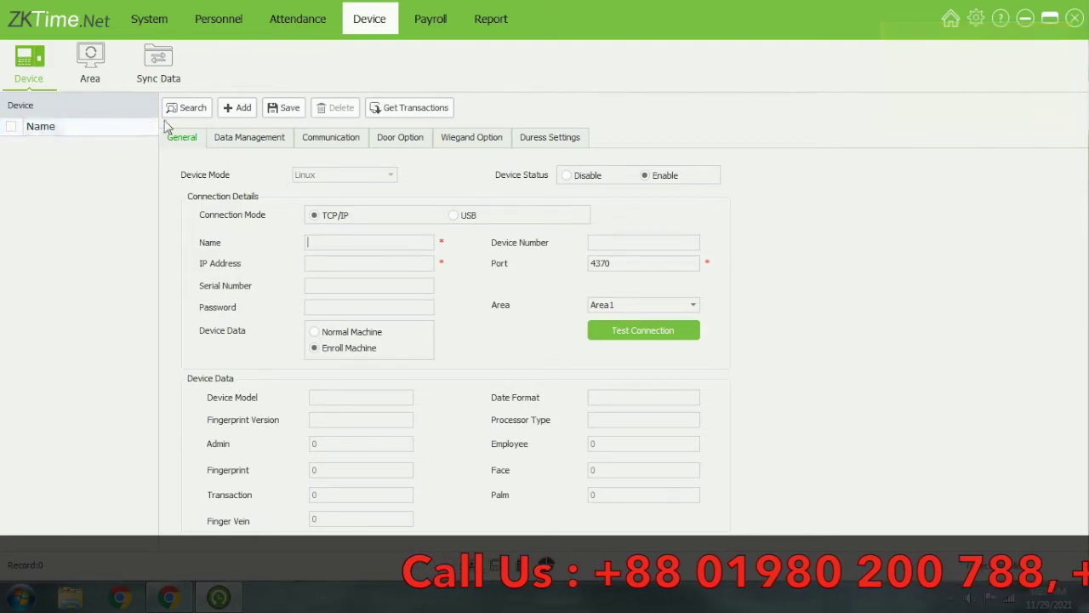
click(250, 141)
click(340, 144)
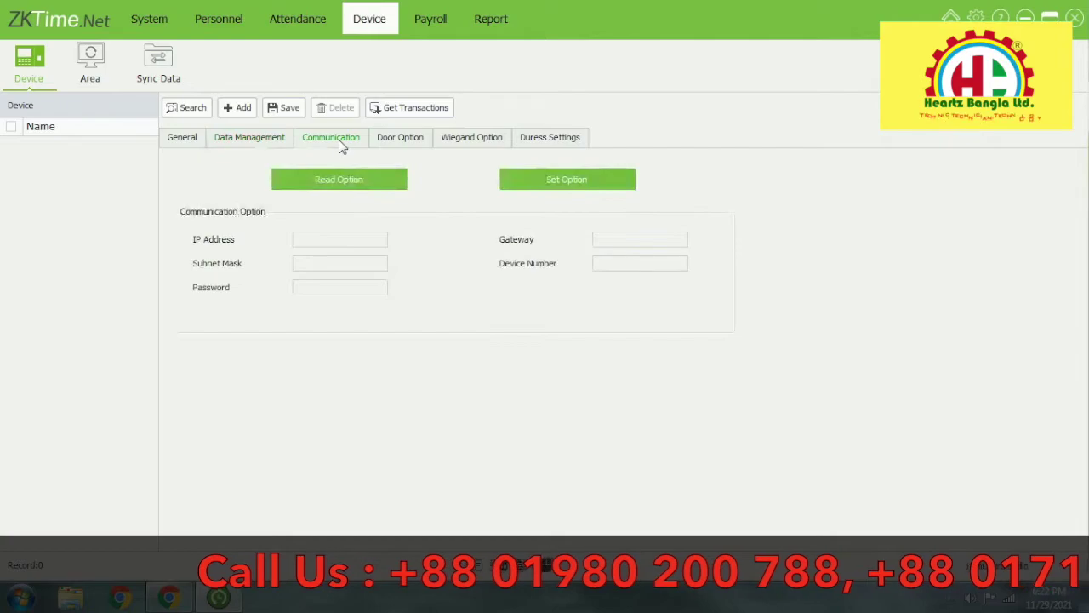
click(387, 144)
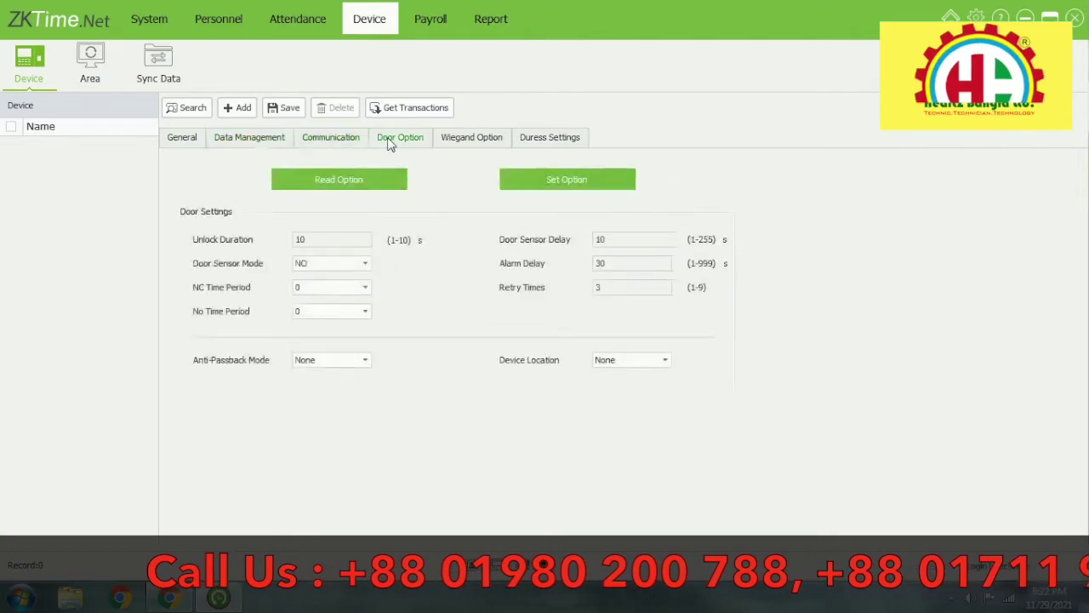
click(467, 143)
click(547, 143)
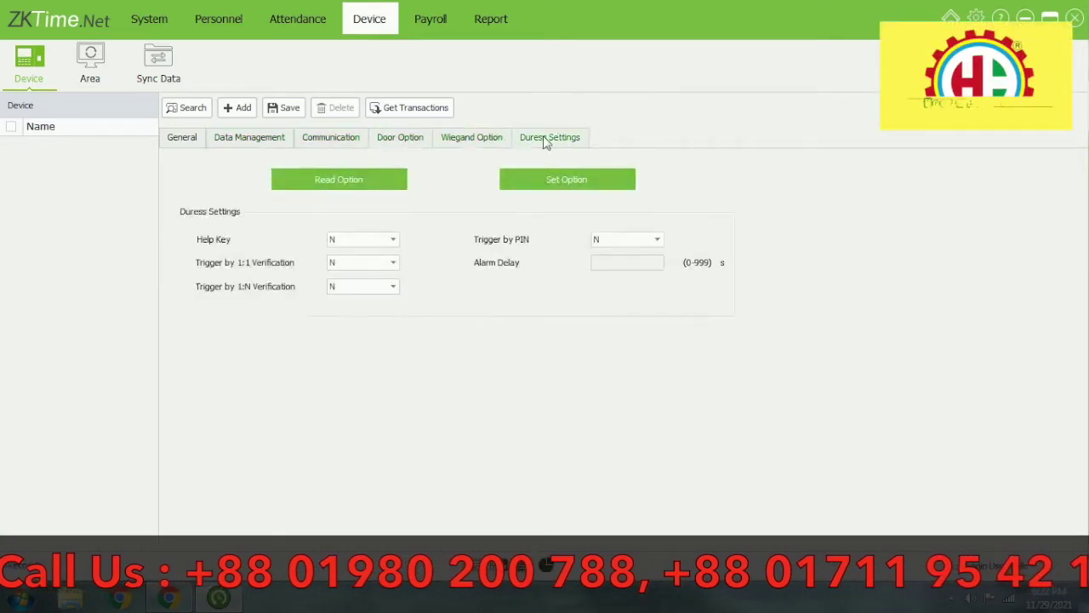
Step: View the area page and its Sync Data options, then return to the device connection form
click(90, 77)
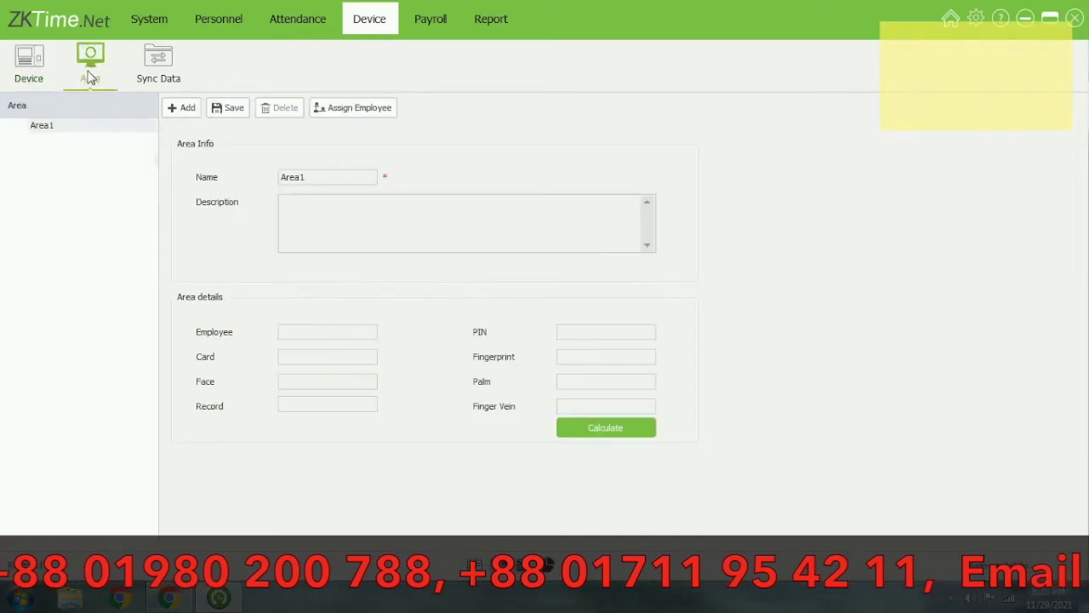
click(160, 78)
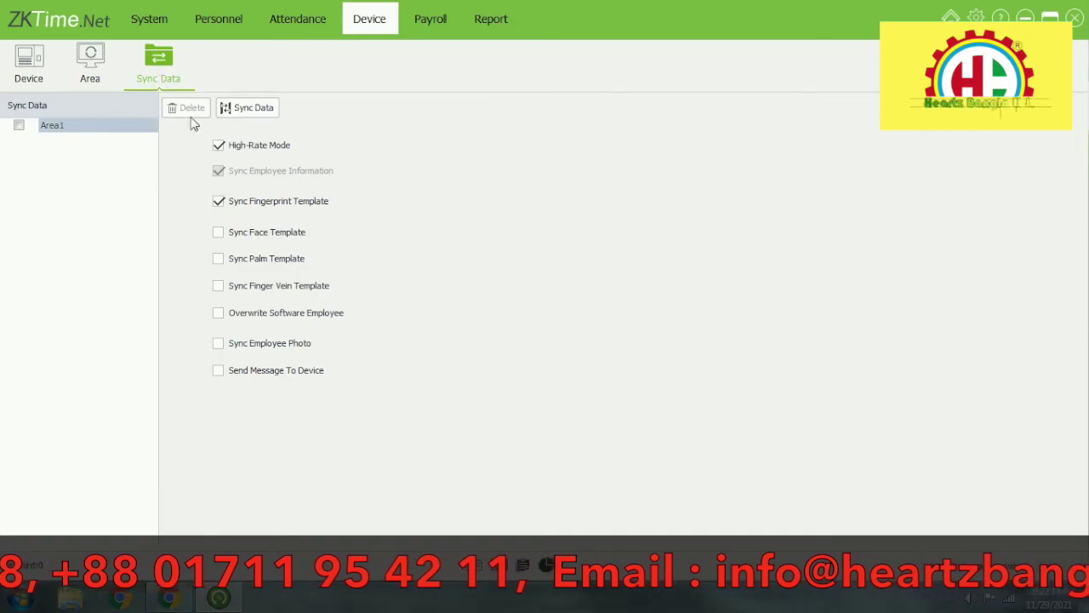
click(26, 80)
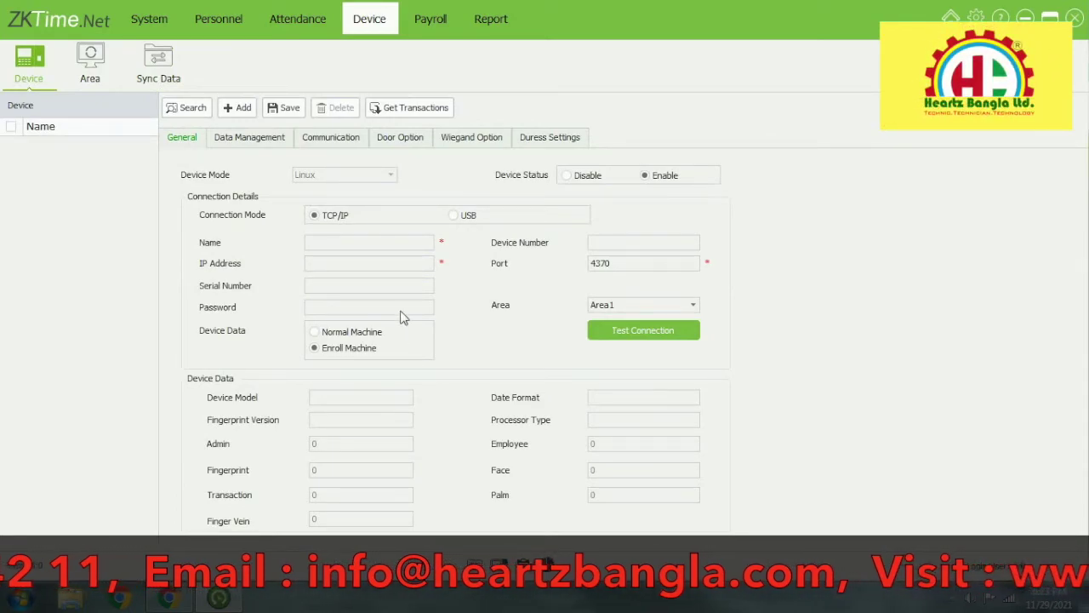
Step: Step through the Payroll module's wage settings, Profile, Formula and Salary Structure pages
click(439, 22)
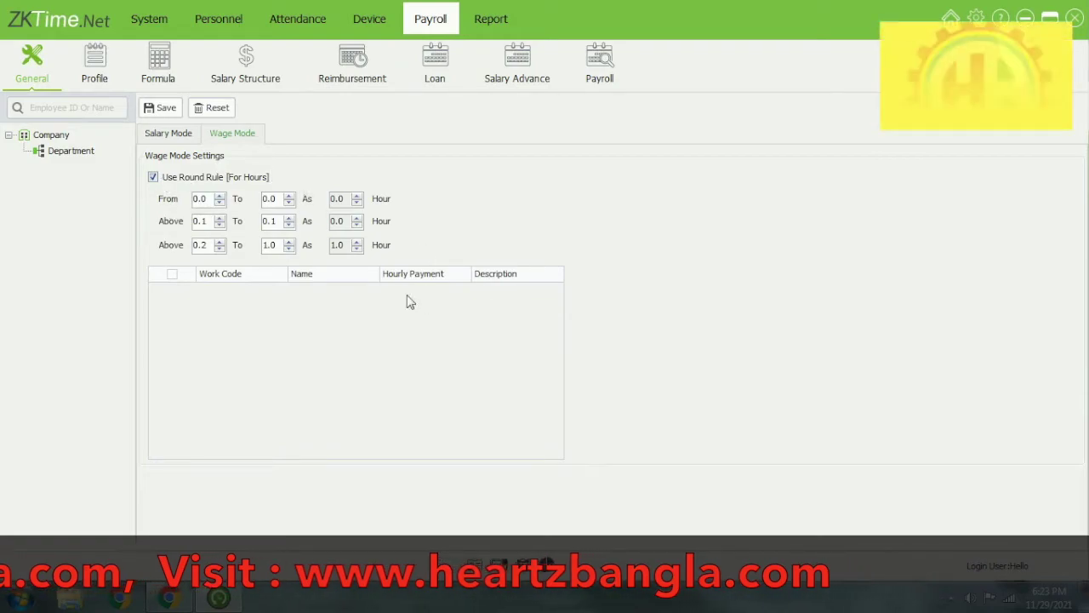
click(104, 72)
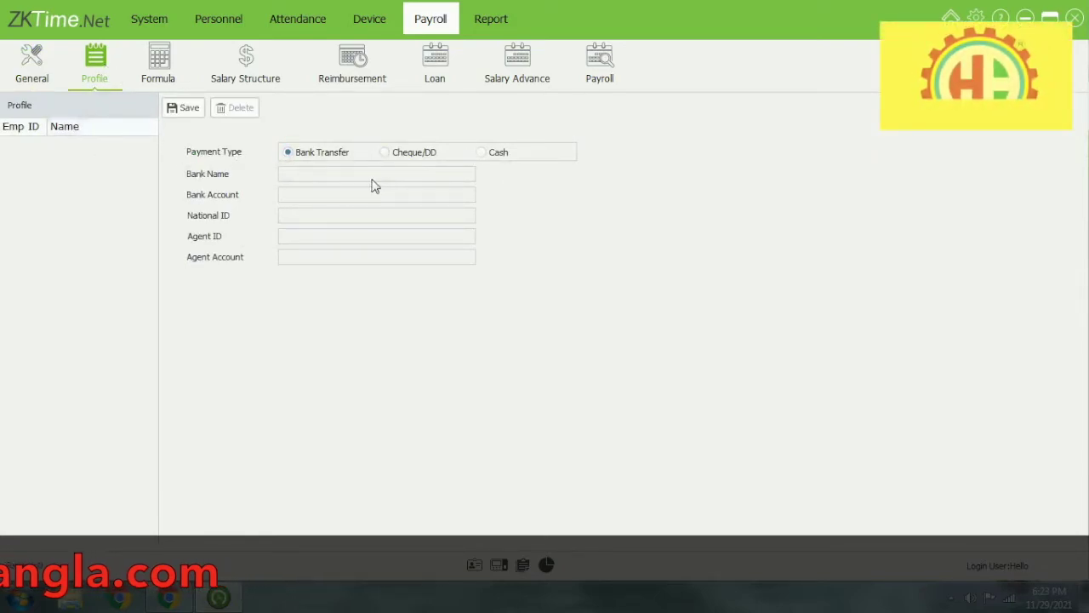
click(162, 65)
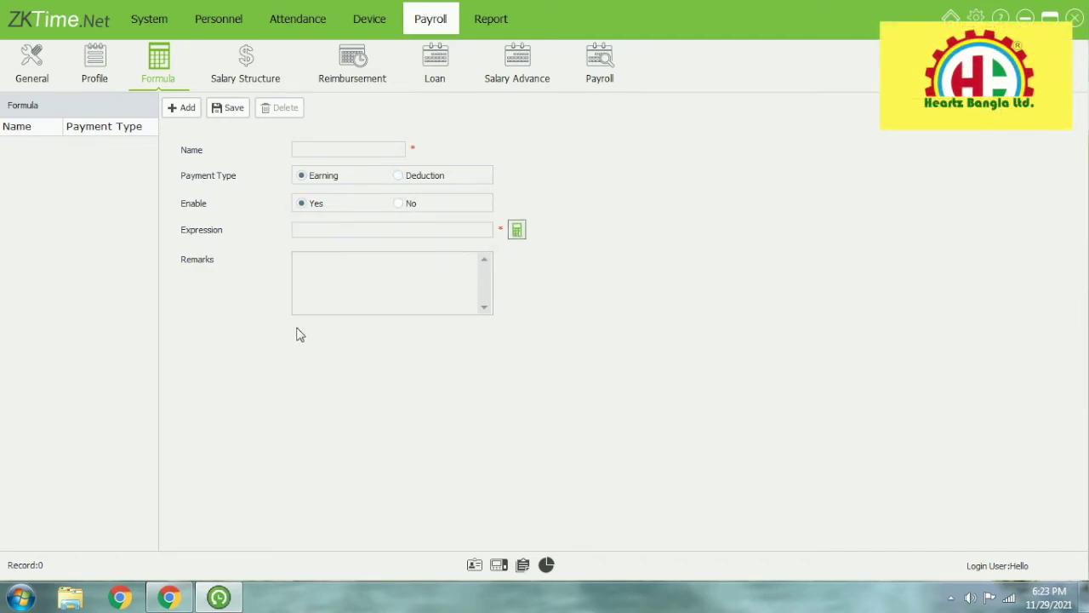
click(253, 79)
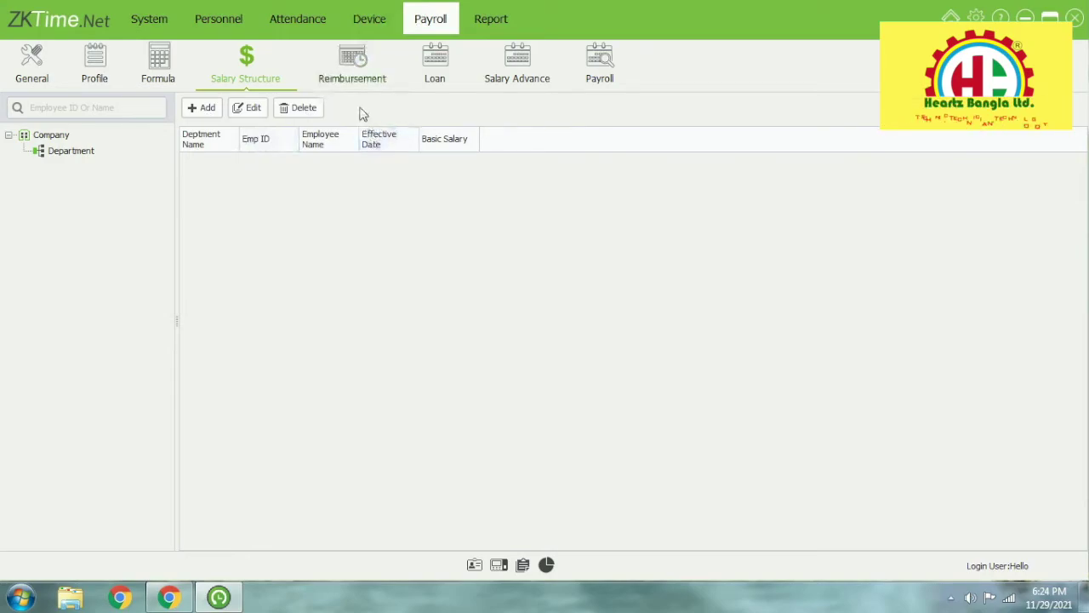
Step: Review Reimbursement, Loan and Salary Advance records, then show the Monthly group's 2021 Nov payroll
click(352, 75)
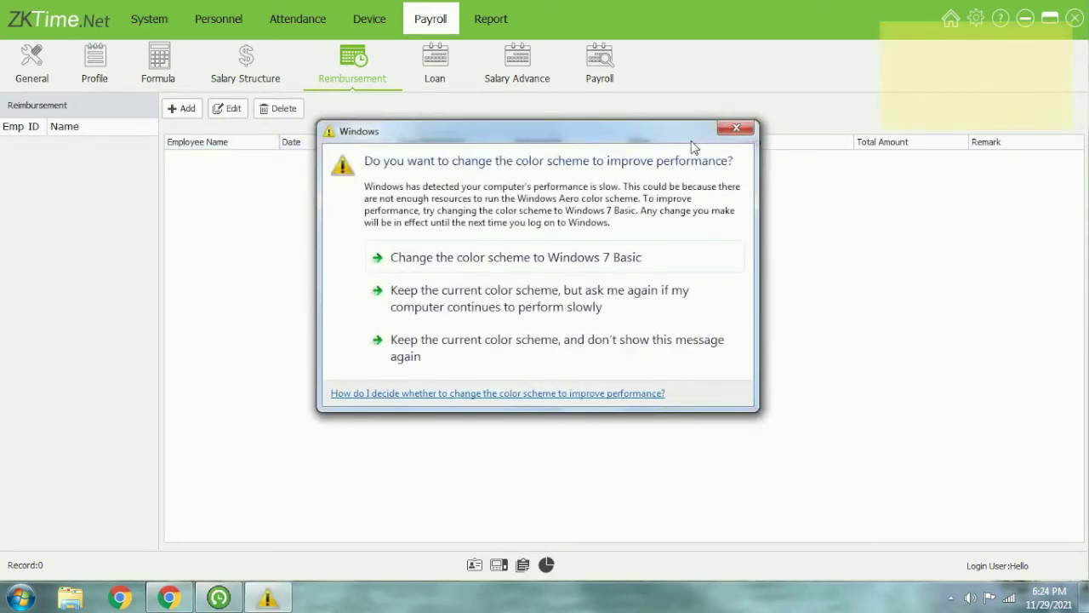
click(737, 128)
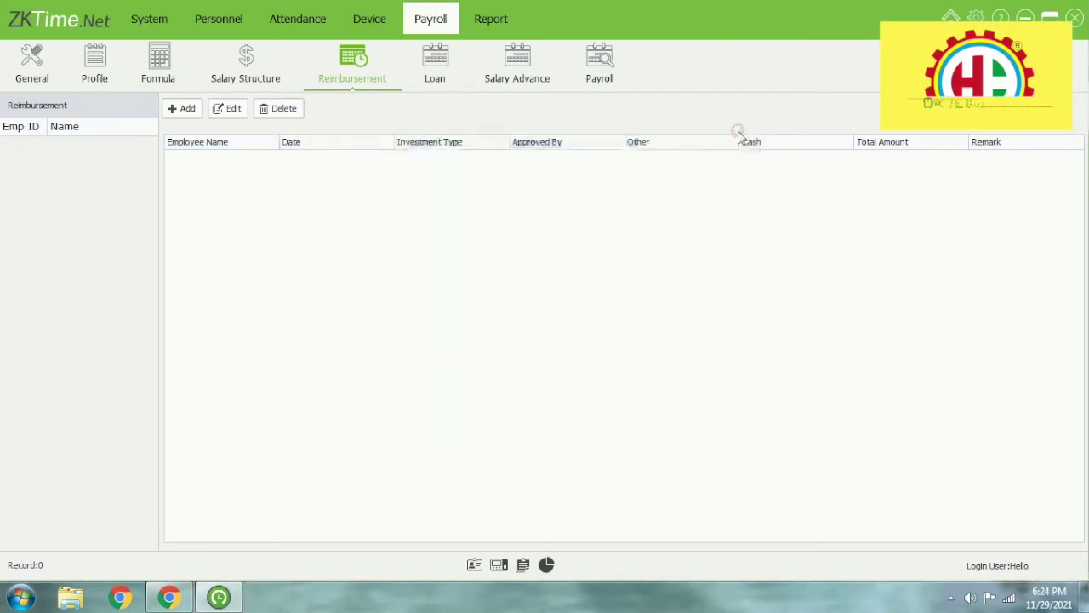
click(437, 64)
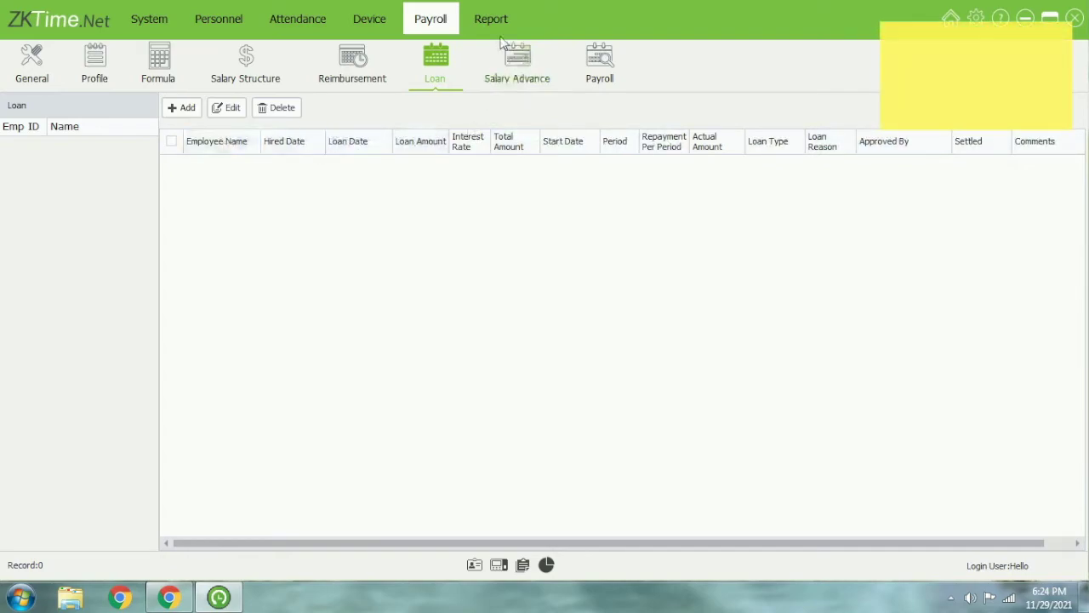
click(503, 72)
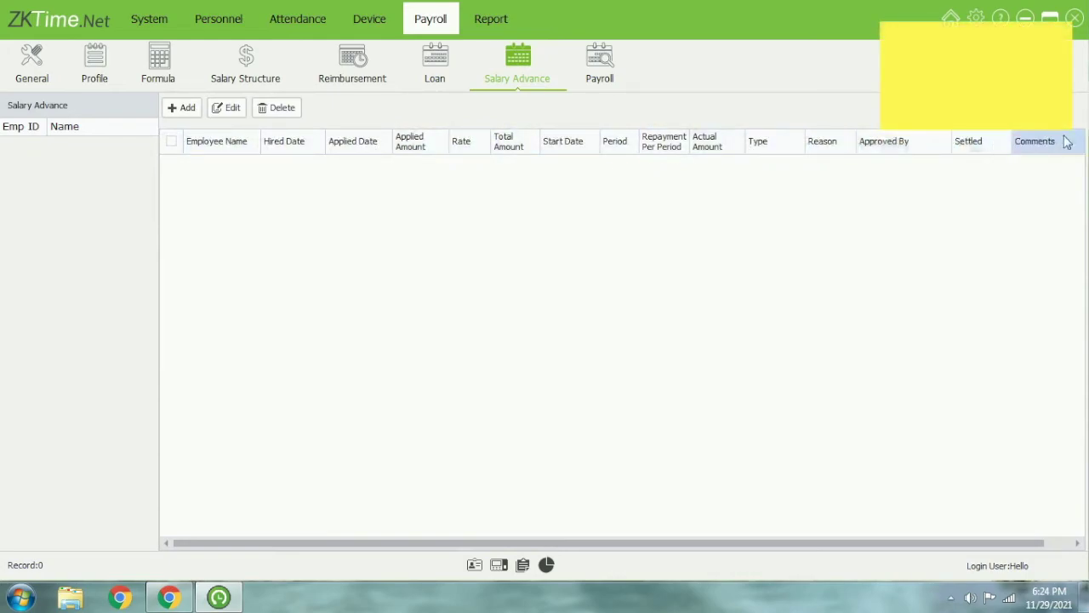
click(600, 81)
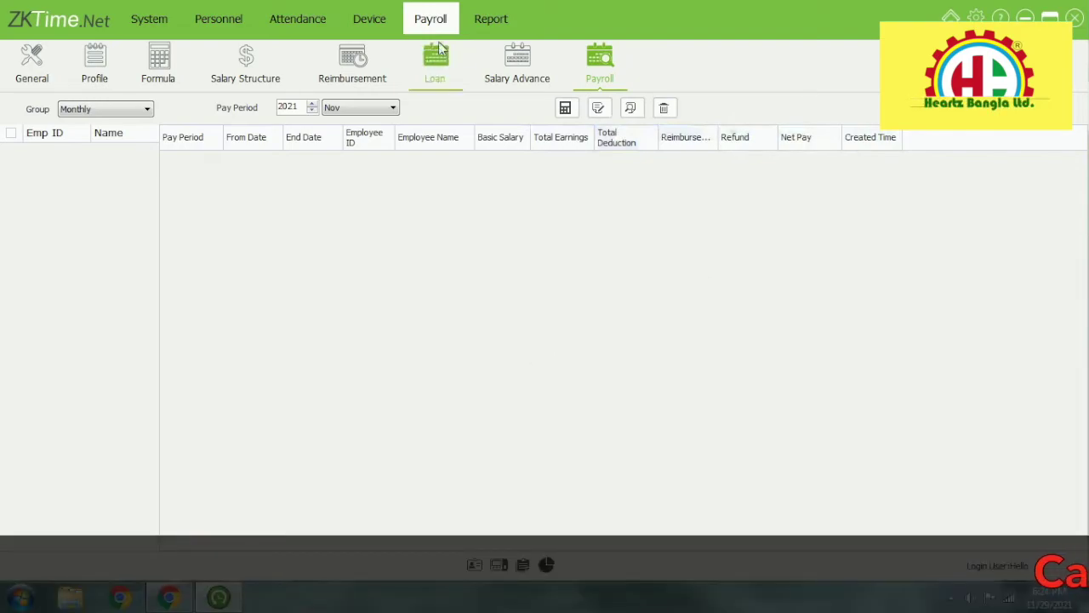
Step: In the Report module, check the Template Type choices, then view Attendance and Payroll Report templates
click(493, 20)
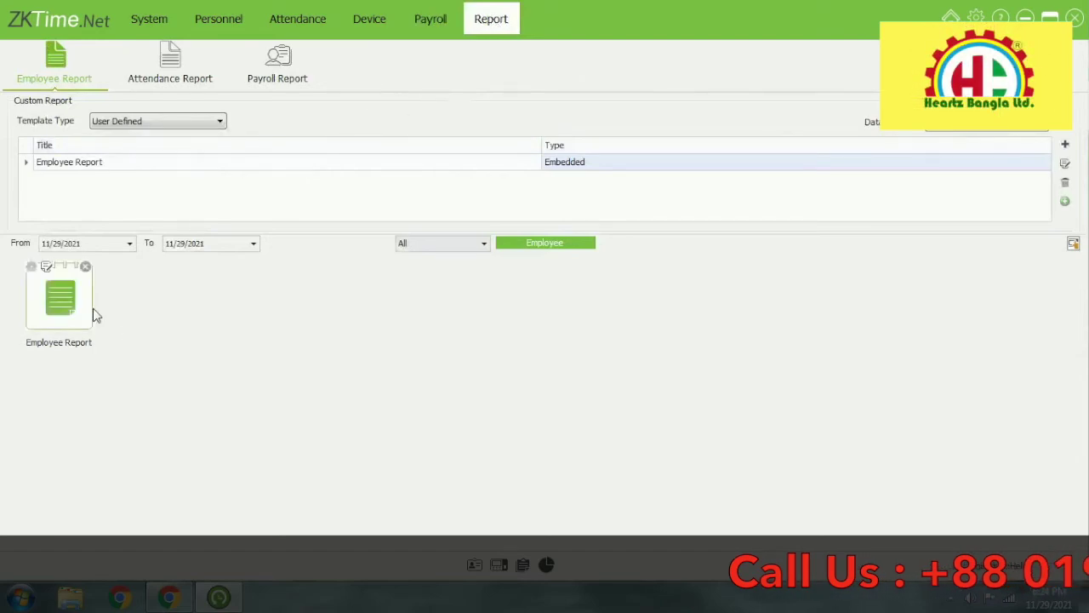
click(214, 121)
click(214, 121)
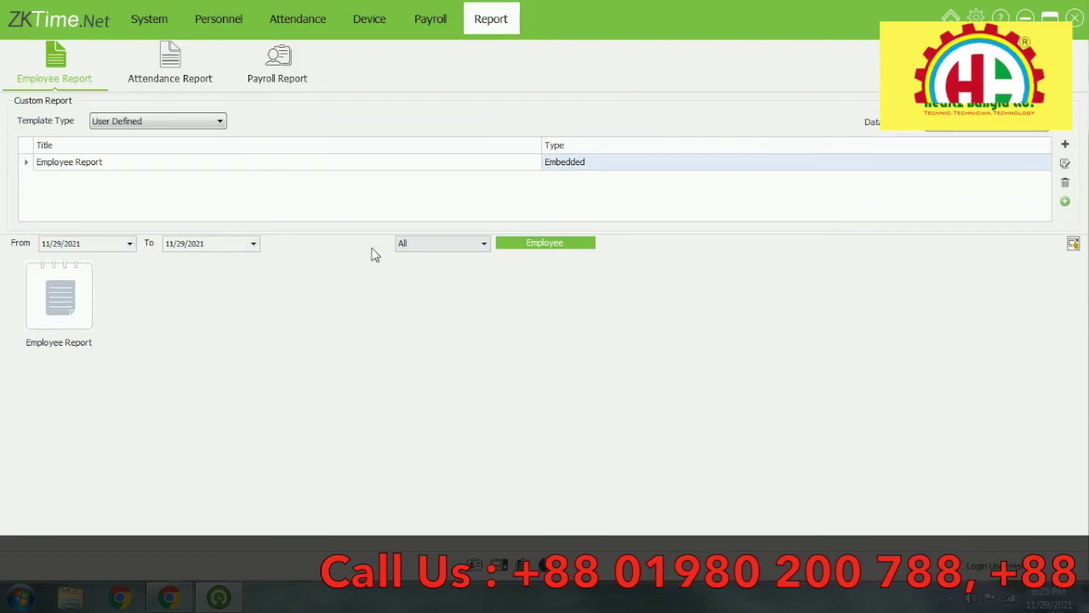
click(187, 85)
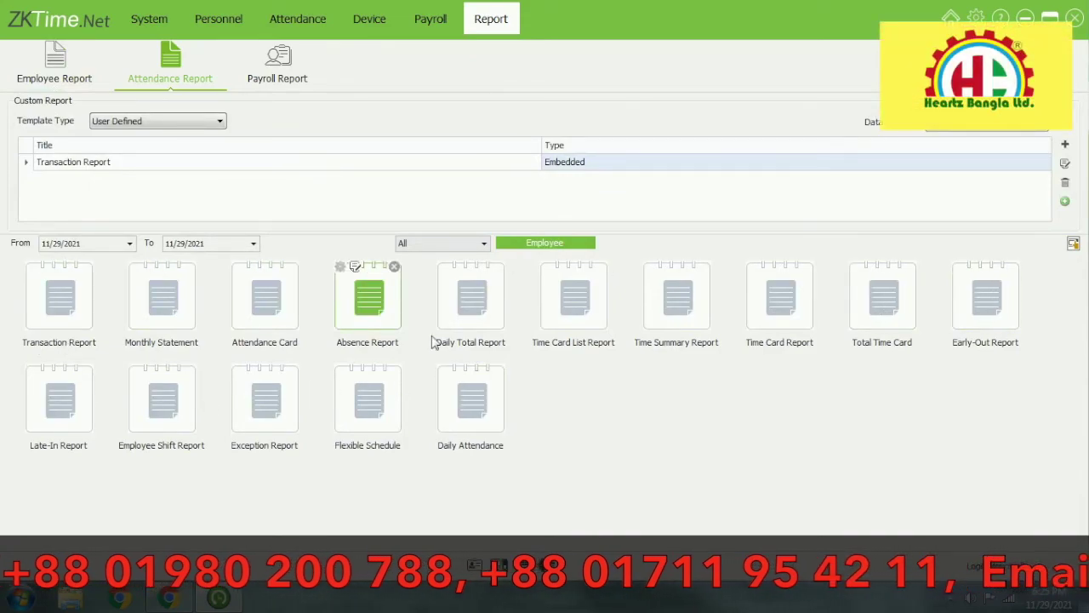
click(278, 66)
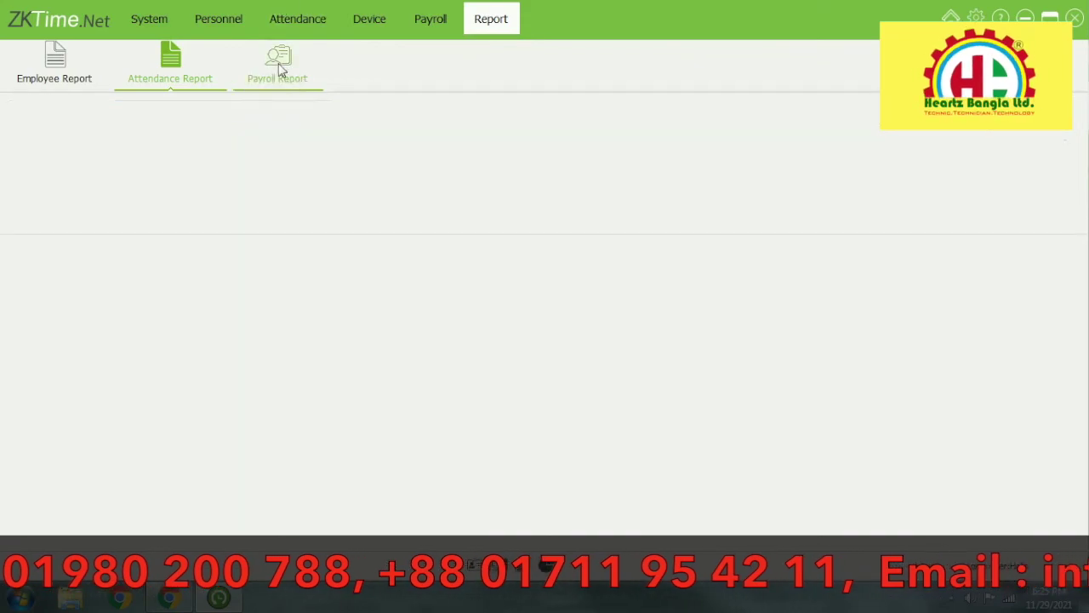